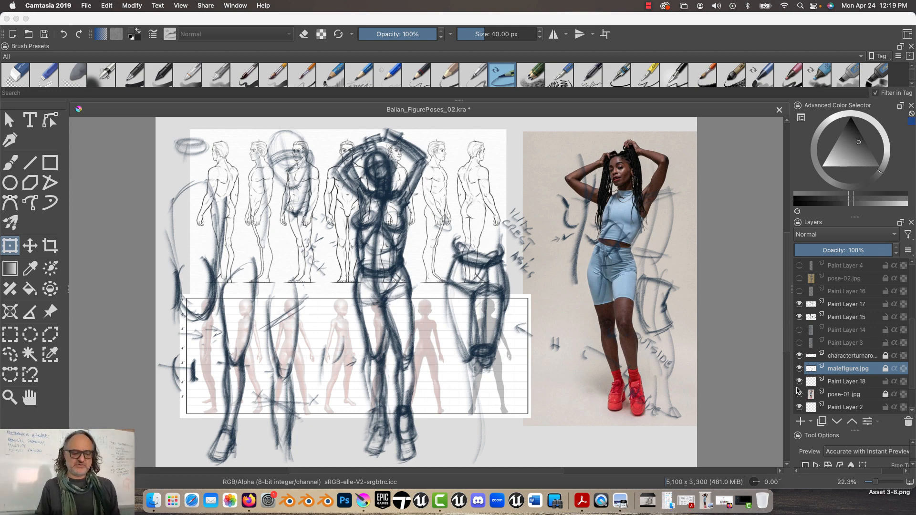
Hide the pose-01.jpg reference, Paint Layer 17 and Paint Layer 15 so only the two turnaround sheets remain
{"action": "left_click", "coordinate": [799, 394]}
{"action": "left_click", "coordinate": [799, 304]}
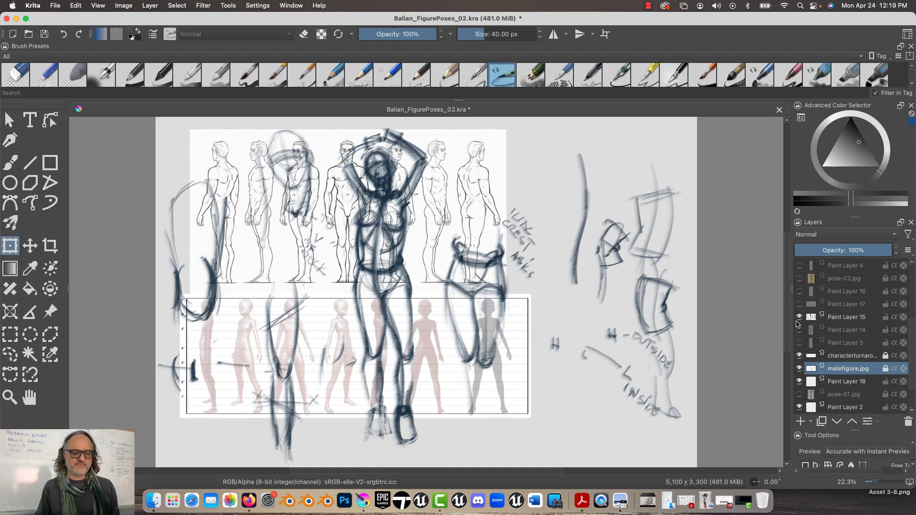
{"action": "left_click", "coordinate": [799, 317]}
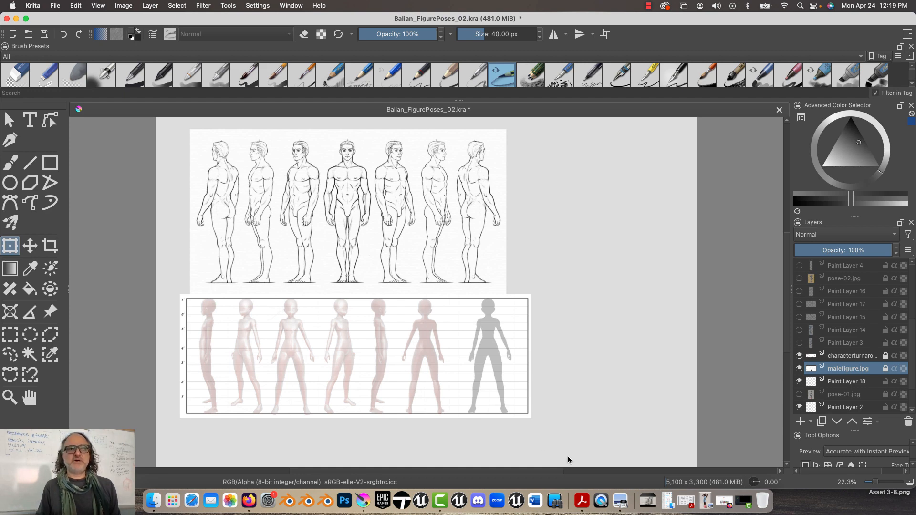
Add a paint layer above the character turnaround reference and brush a letter N below its front-view figure
{"action": "left_click", "coordinate": [834, 358]}
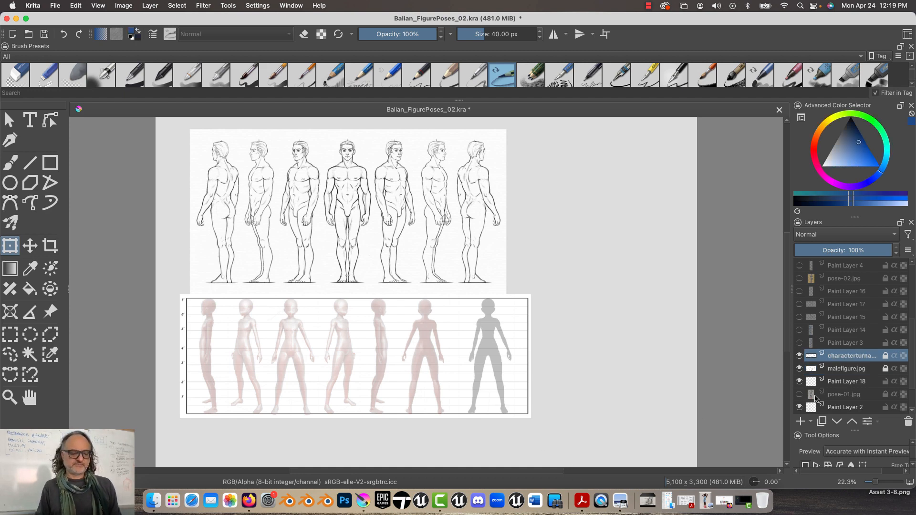
{"action": "left_click", "coordinate": [800, 422]}
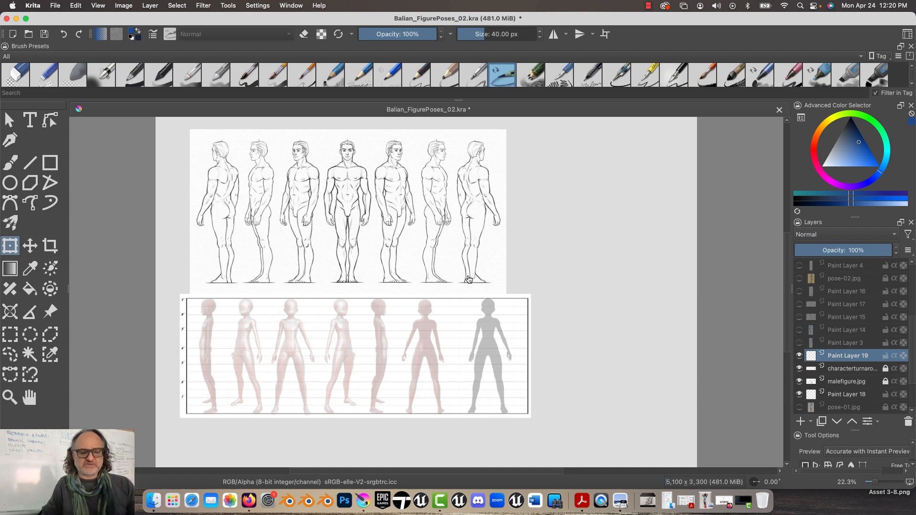
{"action": "scroll", "coordinate": [280, 321], "scroll_direction": "up", "scroll_amount": 5}
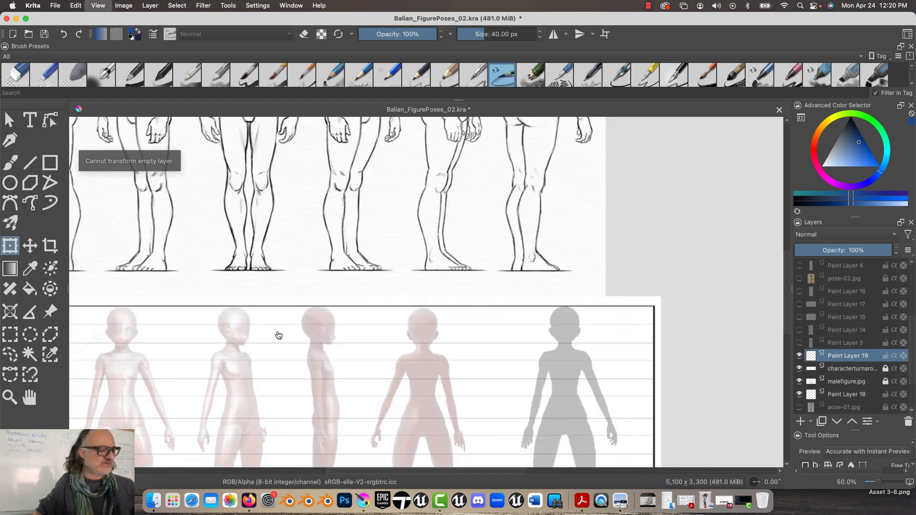
{"action": "left_click_drag", "start_coordinate": [149, 380], "coordinate": [386, 208]}
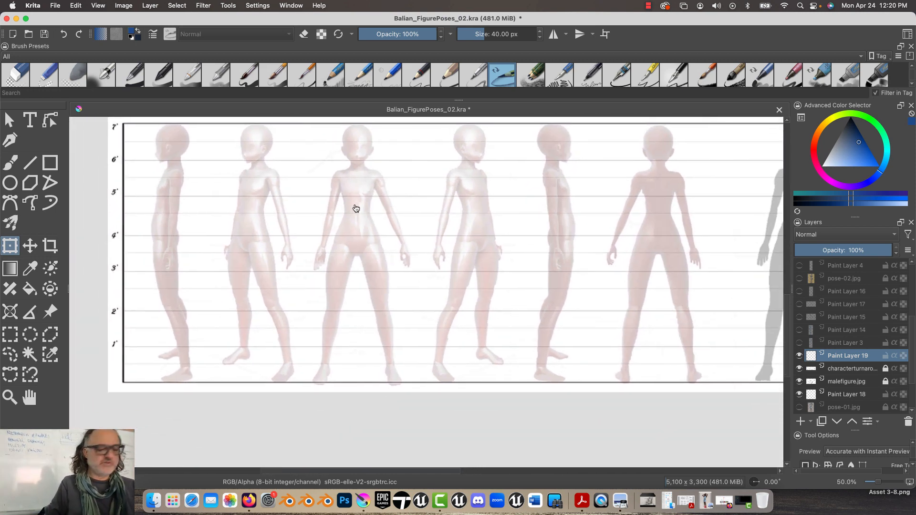
{"action": "key", "text": "b"}
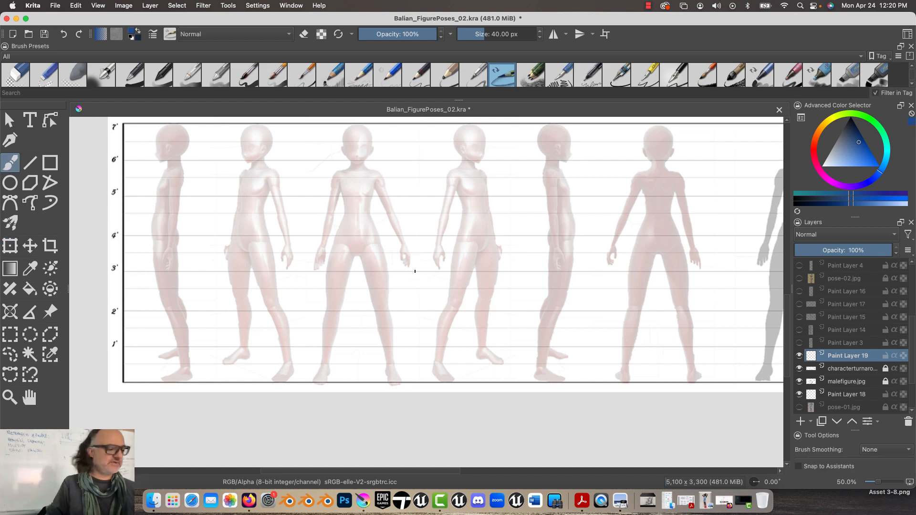
{"action": "mouse_move", "coordinate": [323, 422]}
{"action": "left_mouse_down"}
{"action": "mouse_move", "coordinate": [323, 409]}
{"action": "mouse_move", "coordinate": [336, 407]}
{"action": "left_mouse_up"}
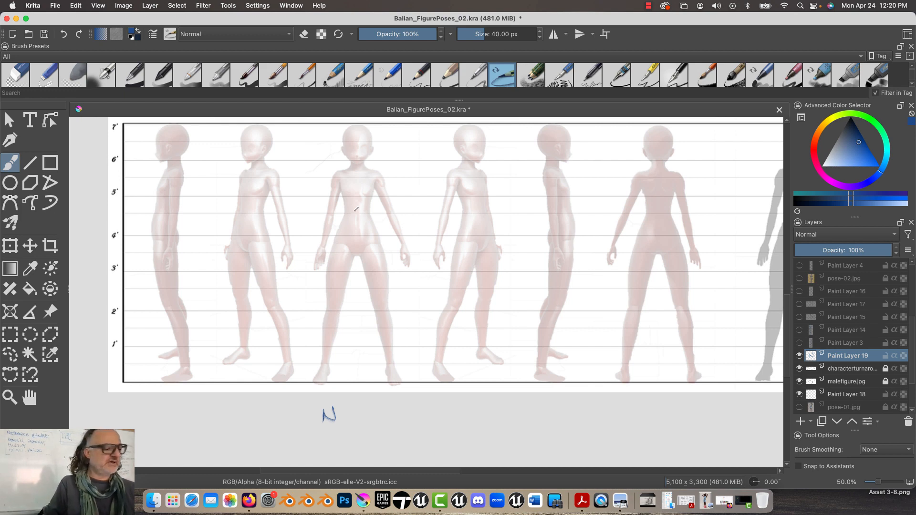
Sketch a tapered chest block, a waist line and a flared pelvis block over the front-view figure
{"action": "mouse_move", "coordinate": [371, 211]}
{"action": "left_mouse_down"}
{"action": "mouse_move", "coordinate": [349, 217]}
{"action": "mouse_move", "coordinate": [372, 211]}
{"action": "left_mouse_up"}
{"action": "mouse_move", "coordinate": [376, 169]}
{"action": "left_mouse_down"}
{"action": "mouse_move", "coordinate": [341, 171]}
{"action": "mouse_move", "coordinate": [348, 205]}
{"action": "mouse_move", "coordinate": [368, 206]}
{"action": "mouse_move", "coordinate": [342, 219]}
{"action": "mouse_move", "coordinate": [379, 247]}
{"action": "left_mouse_up"}
{"action": "mouse_move", "coordinate": [343, 216]}
{"action": "left_mouse_down"}
{"action": "mouse_move", "coordinate": [333, 238]}
{"action": "mouse_move", "coordinate": [352, 242]}
{"action": "mouse_move", "coordinate": [332, 244]}
{"action": "left_mouse_up"}
{"action": "left_click_drag", "start_coordinate": [370, 239], "coordinate": [335, 241]}
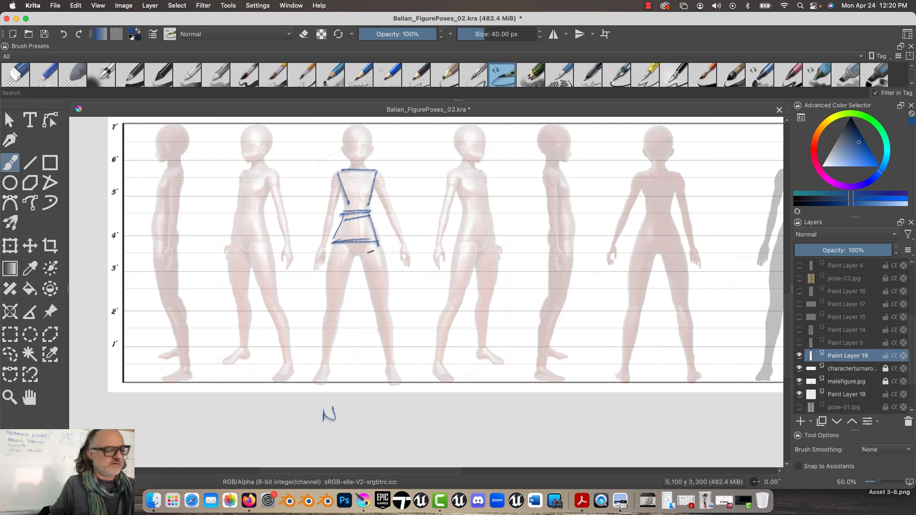
Sketch both legs as lines with knee marks and wedge feet, plus one arm with a block hand, on the front-view figure
{"action": "left_click_drag", "start_coordinate": [369, 244], "coordinate": [391, 385]}
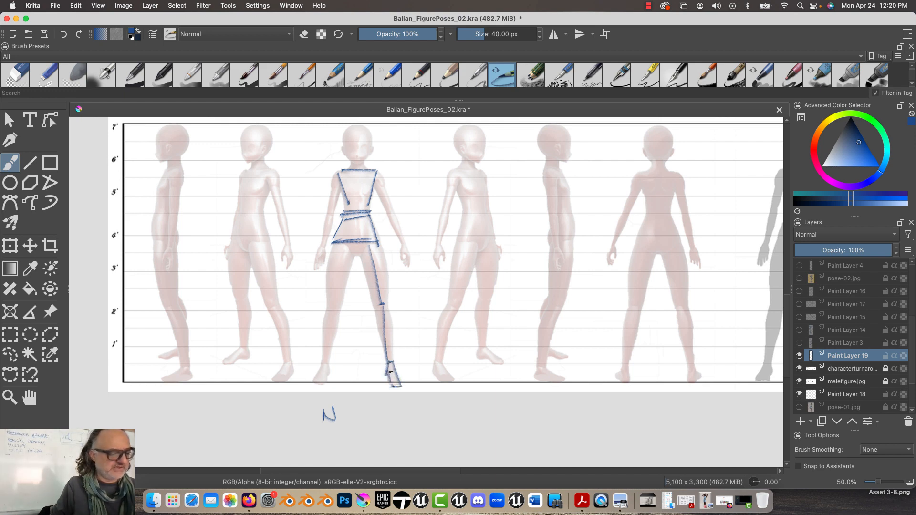
{"action": "mouse_move", "coordinate": [342, 254]}
{"action": "left_mouse_down"}
{"action": "mouse_move", "coordinate": [326, 382]}
{"action": "mouse_move", "coordinate": [315, 373]}
{"action": "left_mouse_up"}
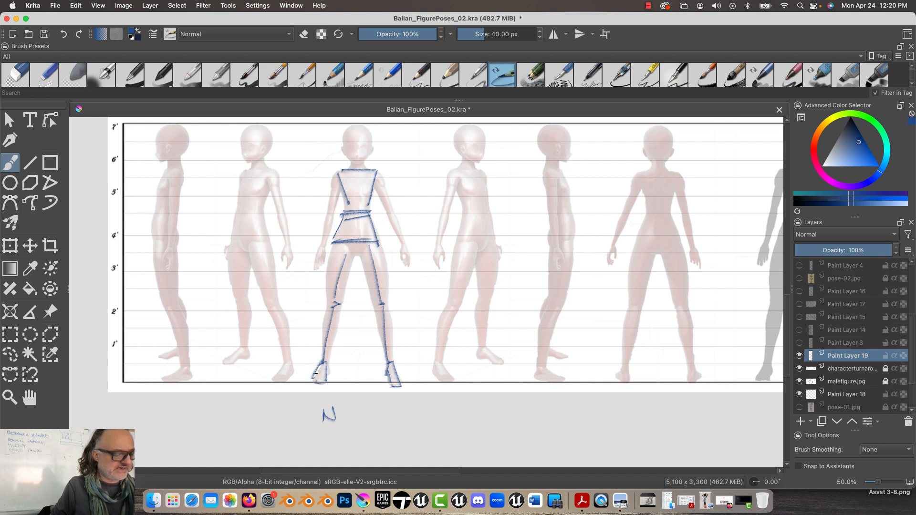
{"action": "left_click_drag", "start_coordinate": [401, 246], "coordinate": [406, 264]}
{"action": "left_click_drag", "start_coordinate": [372, 172], "coordinate": [403, 246]}
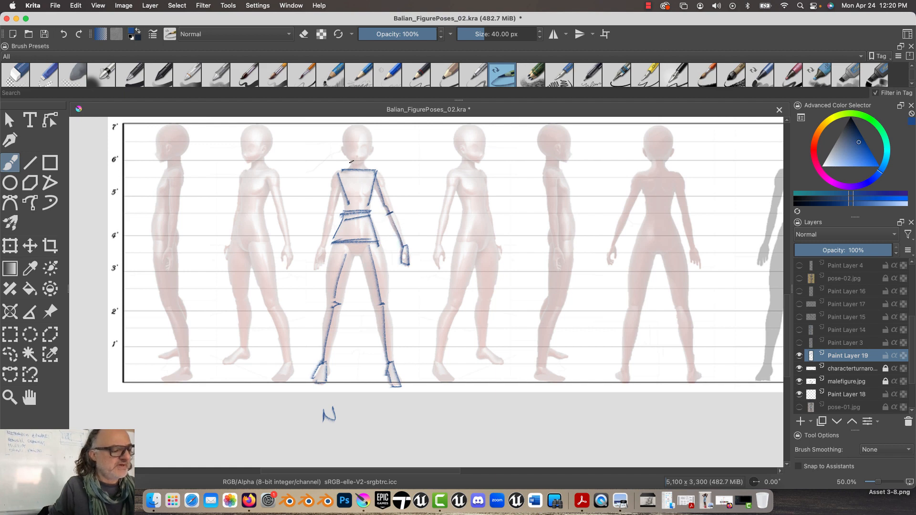
Draw the neck lines and an oval head with a jaw on the front-view figure
{"action": "left_click_drag", "start_coordinate": [353, 158], "coordinate": [352, 171]}
{"action": "left_click_drag", "start_coordinate": [361, 160], "coordinate": [361, 173]}
{"action": "mouse_move", "coordinate": [352, 126]}
{"action": "left_mouse_down"}
{"action": "mouse_move", "coordinate": [357, 154]}
{"action": "mouse_move", "coordinate": [364, 132]}
{"action": "mouse_move", "coordinate": [344, 137]}
{"action": "mouse_move", "coordinate": [369, 138]}
{"action": "mouse_move", "coordinate": [367, 154]}
{"action": "mouse_move", "coordinate": [357, 137]}
{"action": "mouse_move", "coordinate": [356, 163]}
{"action": "left_mouse_up"}
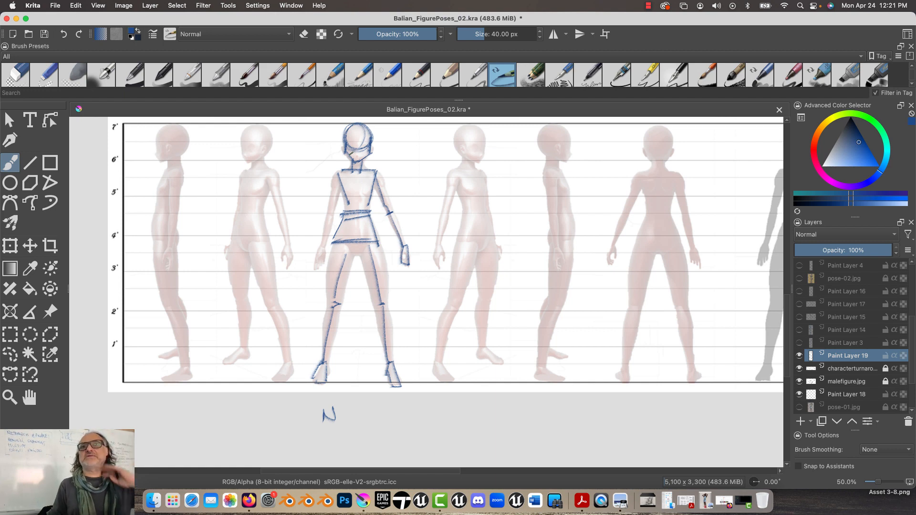
Draw a separate head construction beside the front-view figure's head: a circle with cross guidelines, side planes and an angular jaw
{"action": "key", "text": "super+equal"}
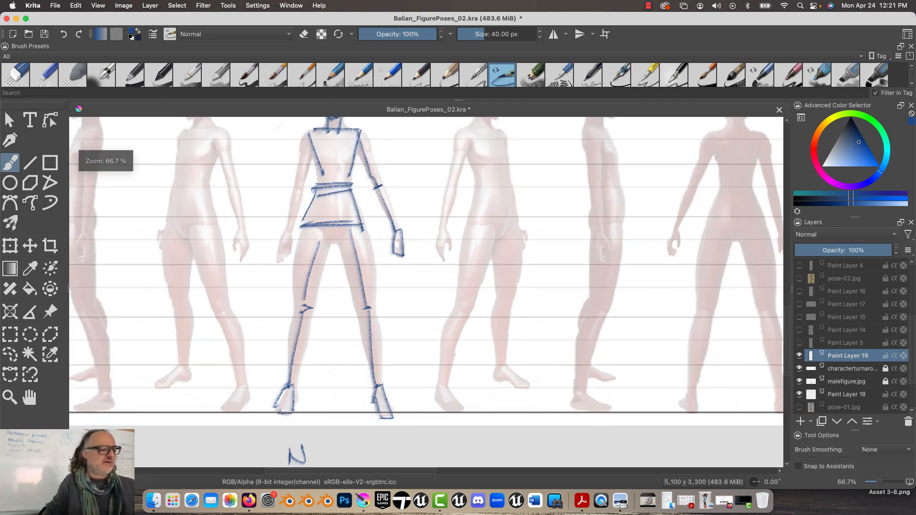
{"action": "left_click_drag", "start_coordinate": [246, 208], "coordinate": [332, 301]}
{"action": "mouse_move", "coordinate": [356, 158]}
{"action": "left_mouse_down"}
{"action": "mouse_move", "coordinate": [336, 162]}
{"action": "mouse_move", "coordinate": [339, 184]}
{"action": "mouse_move", "coordinate": [362, 176]}
{"action": "mouse_move", "coordinate": [346, 156]}
{"action": "mouse_move", "coordinate": [348, 189]}
{"action": "mouse_move", "coordinate": [344, 157]}
{"action": "mouse_move", "coordinate": [346, 180]}
{"action": "mouse_move", "coordinate": [365, 170]}
{"action": "left_mouse_up"}
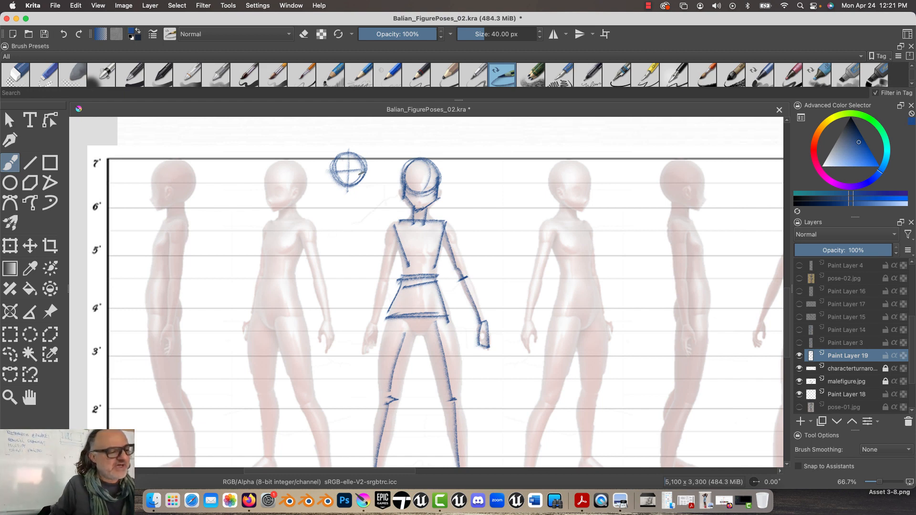
{"action": "mouse_move", "coordinate": [362, 168]}
{"action": "left_mouse_down"}
{"action": "mouse_move", "coordinate": [329, 171]}
{"action": "mouse_move", "coordinate": [347, 201]}
{"action": "mouse_move", "coordinate": [359, 189]}
{"action": "mouse_move", "coordinate": [345, 201]}
{"action": "mouse_move", "coordinate": [327, 187]}
{"action": "left_mouse_up"}
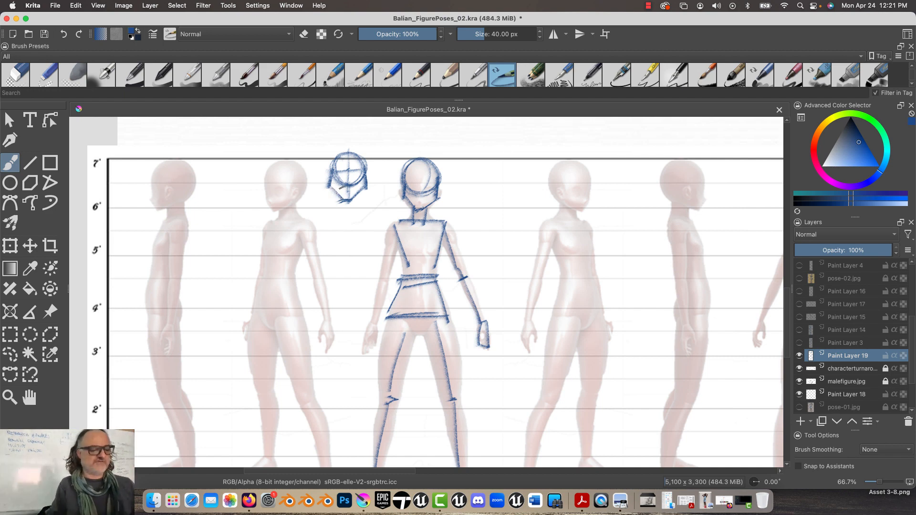
Hide Paint Layer 19 and add a new paint layer above it for another sketch over the turnaround
{"action": "left_click_drag", "start_coordinate": [303, 298], "coordinate": [329, 232]}
{"action": "left_click", "coordinate": [800, 356]}
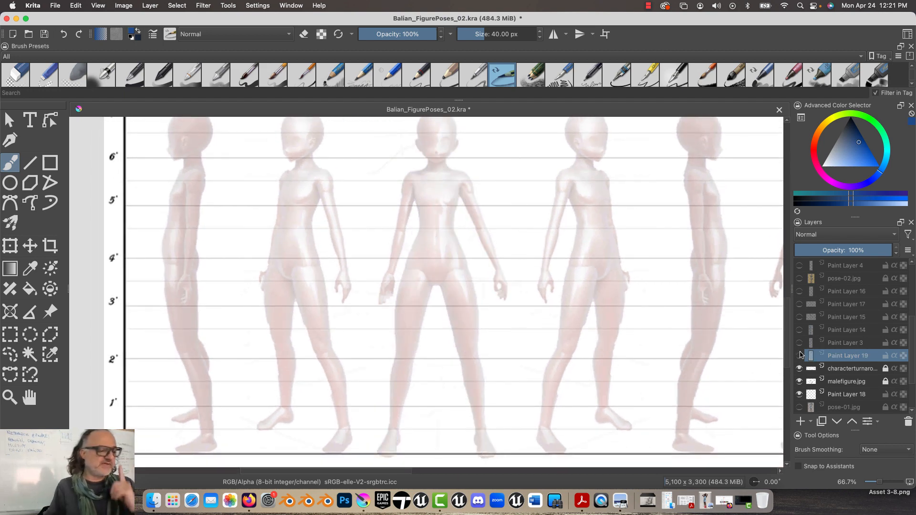
{"action": "mouse_move", "coordinate": [800, 355]}
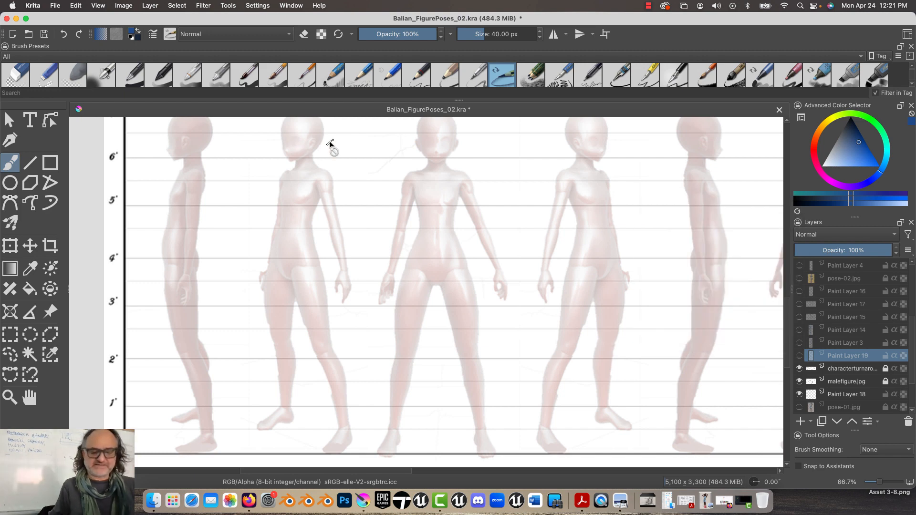
{"action": "left_click", "coordinate": [800, 420]}
{"action": "scroll", "coordinate": [317, 333], "scroll_direction": "left", "scroll_amount": 2}
{"action": "scroll", "coordinate": [317, 333], "scroll_direction": "up", "scroll_amount": 1}
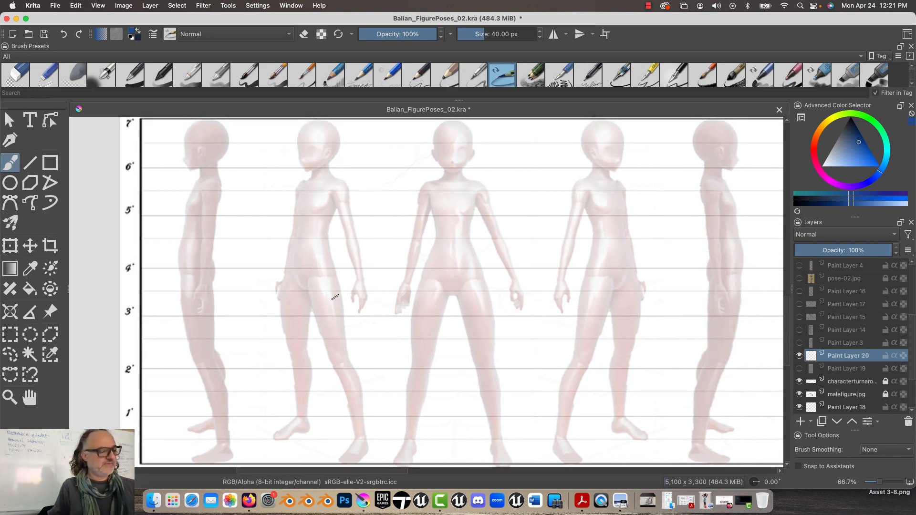
Draw a head-to-foot line of action, tilted shoulder and hip lines and the torso sides on the second turnaround figure
{"action": "mouse_move", "coordinate": [305, 130]}
{"action": "left_mouse_down"}
{"action": "mouse_move", "coordinate": [294, 361]}
{"action": "mouse_move", "coordinate": [326, 435]}
{"action": "left_mouse_up"}
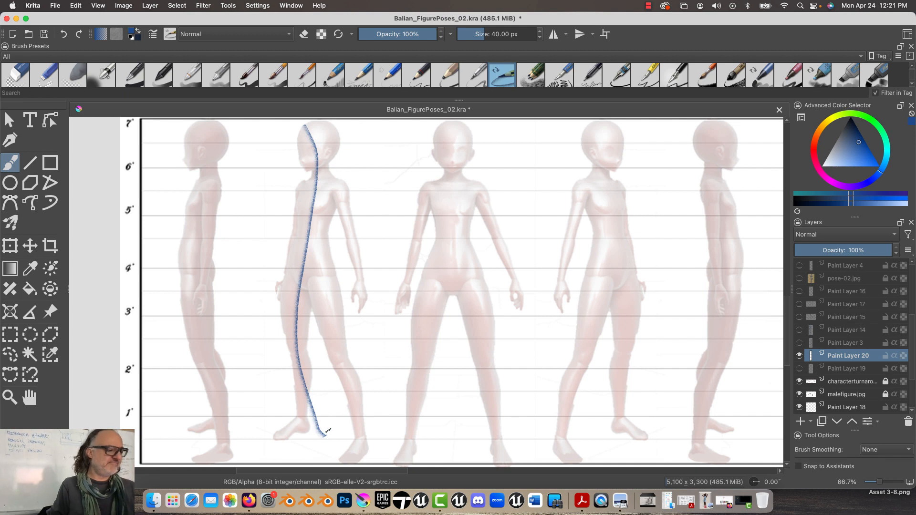
{"action": "left_click_drag", "start_coordinate": [341, 180], "coordinate": [294, 191]}
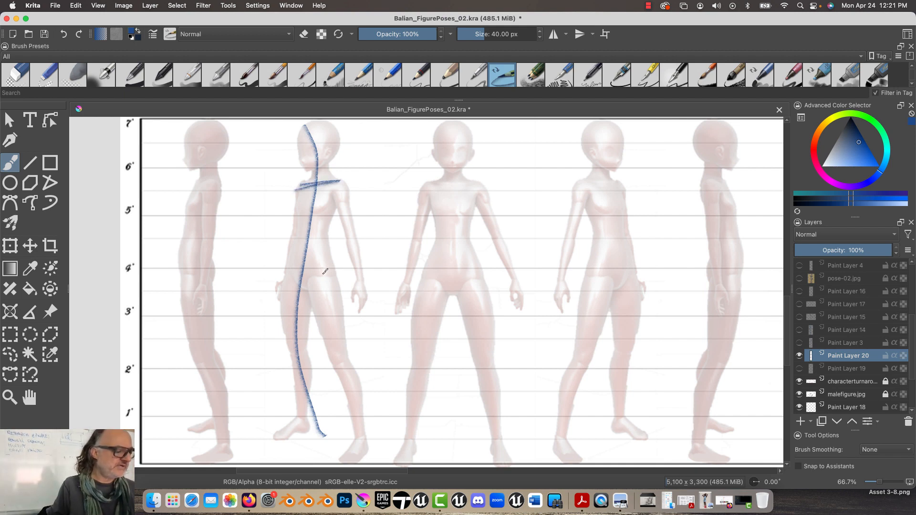
{"action": "left_click_drag", "start_coordinate": [334, 275], "coordinate": [288, 263]}
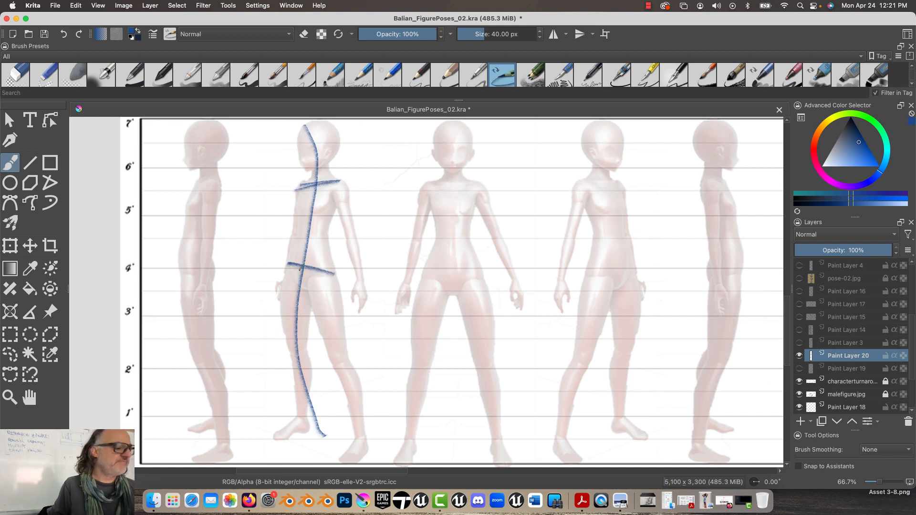
{"action": "left_click_drag", "start_coordinate": [295, 184], "coordinate": [289, 265]}
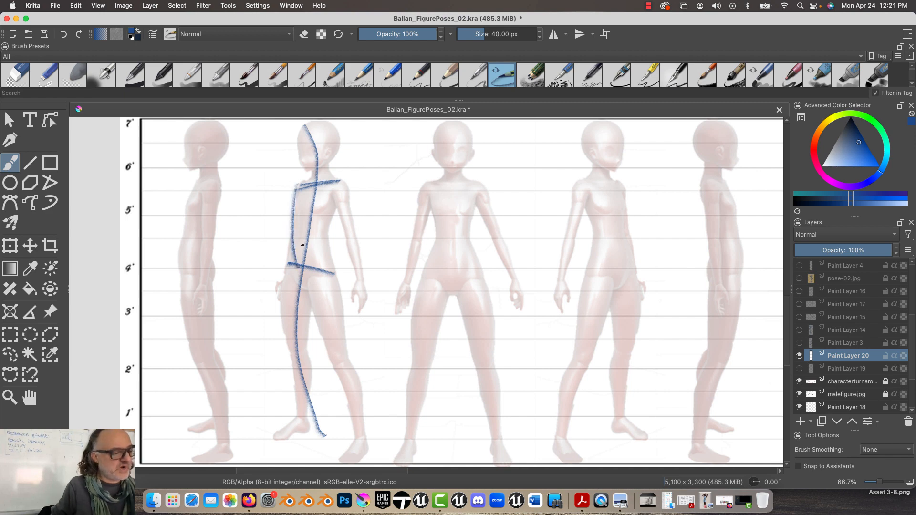
{"action": "mouse_move", "coordinate": [339, 185]}
{"action": "left_mouse_down"}
{"action": "mouse_move", "coordinate": [322, 228]}
{"action": "mouse_move", "coordinate": [329, 266]}
{"action": "left_mouse_up"}
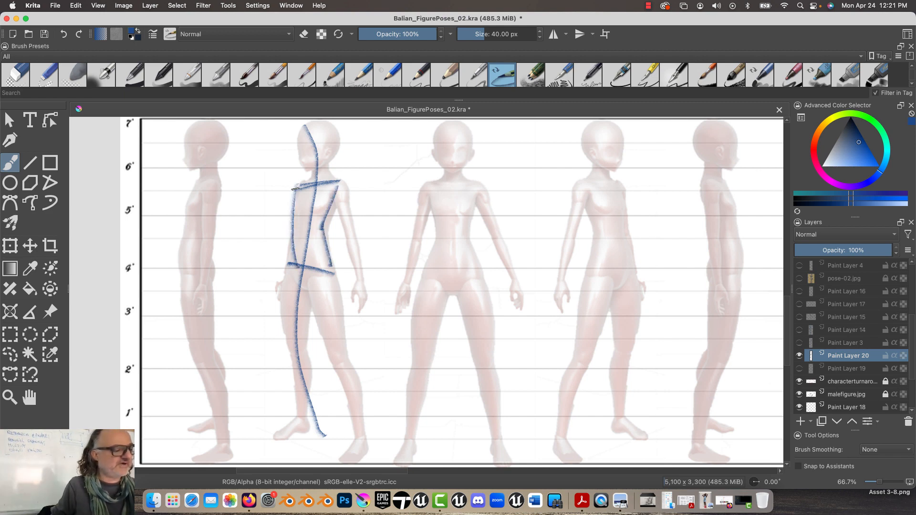
{"action": "mouse_move", "coordinate": [293, 189]}
{"action": "left_mouse_down"}
{"action": "mouse_move", "coordinate": [286, 252]}
{"action": "mouse_move", "coordinate": [314, 279]}
{"action": "mouse_move", "coordinate": [288, 256]}
{"action": "left_mouse_up"}
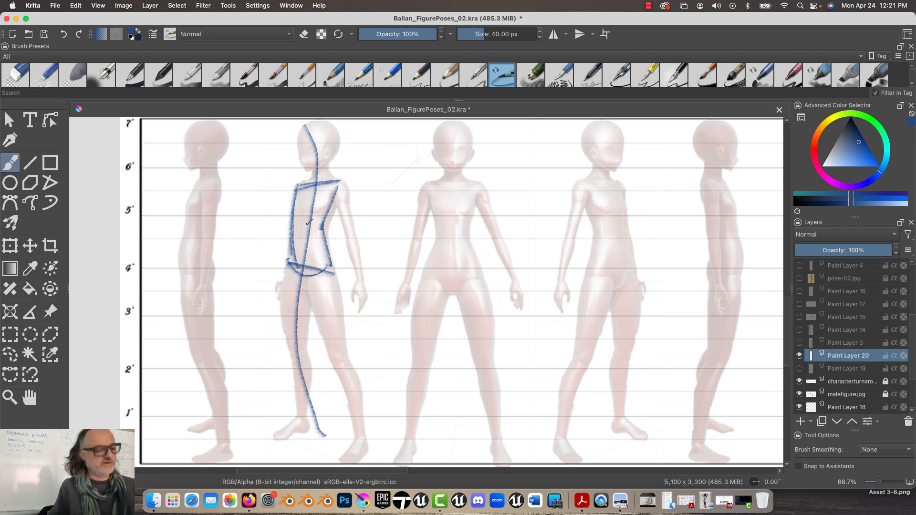
Block in the front-view figure's chest and pelvis as two opposing trapezoids that narrow toward the waist
{"action": "mouse_move", "coordinate": [475, 181]}
{"action": "left_mouse_down"}
{"action": "mouse_move", "coordinate": [430, 186]}
{"action": "mouse_move", "coordinate": [465, 184]}
{"action": "mouse_move", "coordinate": [461, 240]}
{"action": "mouse_move", "coordinate": [431, 235]}
{"action": "left_mouse_up"}
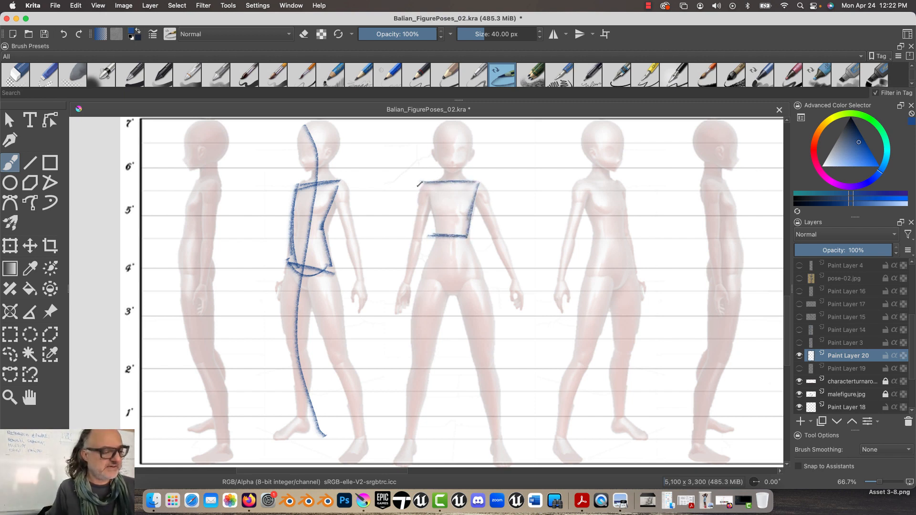
{"action": "mouse_move", "coordinate": [419, 182]}
{"action": "left_mouse_down"}
{"action": "mouse_move", "coordinate": [427, 248]}
{"action": "mouse_move", "coordinate": [471, 245]}
{"action": "mouse_move", "coordinate": [482, 284]}
{"action": "mouse_move", "coordinate": [418, 285]}
{"action": "left_mouse_up"}
{"action": "left_click_drag", "start_coordinate": [436, 248], "coordinate": [420, 283]}
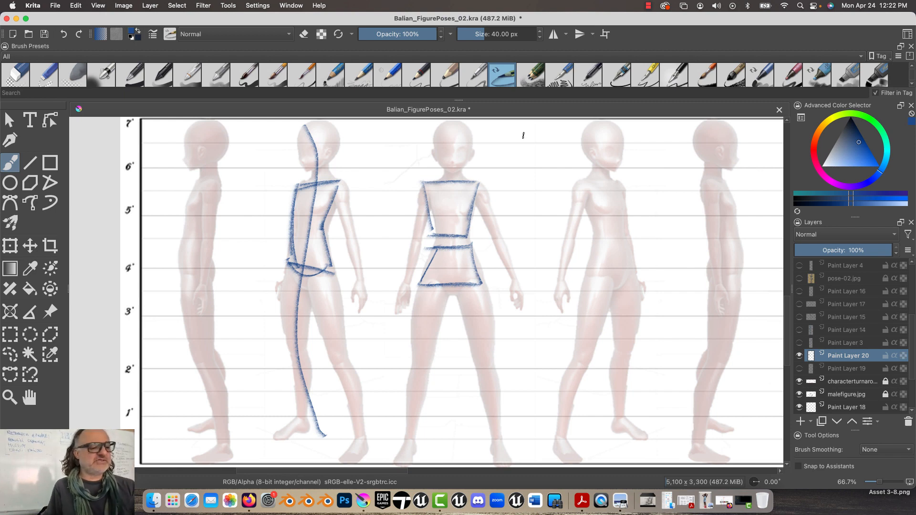
Draw an upright rectangle between the third and fourth figures, then round its ends and darken its sides to form a cylinder
{"action": "mouse_move", "coordinate": [553, 140]}
{"action": "left_mouse_down"}
{"action": "mouse_move", "coordinate": [519, 142]}
{"action": "mouse_move", "coordinate": [524, 166]}
{"action": "mouse_move", "coordinate": [551, 148]}
{"action": "mouse_move", "coordinate": [530, 196]}
{"action": "left_mouse_up"}
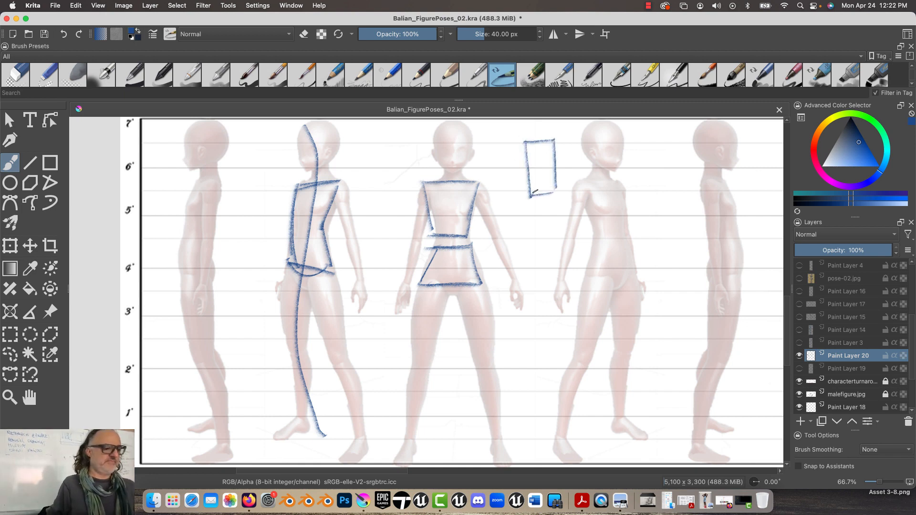
{"action": "mouse_move", "coordinate": [550, 140]}
{"action": "left_mouse_down"}
{"action": "mouse_move", "coordinate": [533, 147]}
{"action": "mouse_move", "coordinate": [554, 137]}
{"action": "left_mouse_up"}
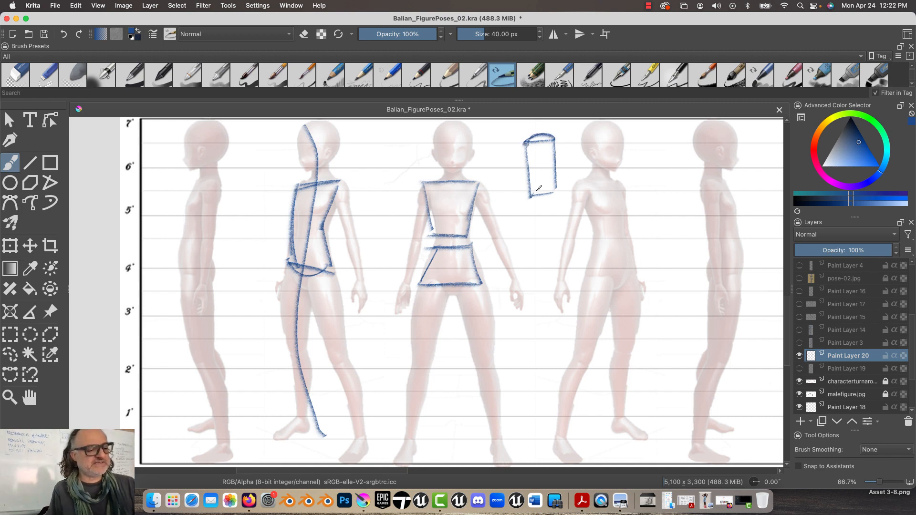
{"action": "mouse_move", "coordinate": [526, 190]}
{"action": "left_mouse_down"}
{"action": "mouse_move", "coordinate": [551, 191]}
{"action": "mouse_move", "coordinate": [527, 196]}
{"action": "left_mouse_up"}
{"action": "left_click_drag", "start_coordinate": [524, 139], "coordinate": [526, 197]}
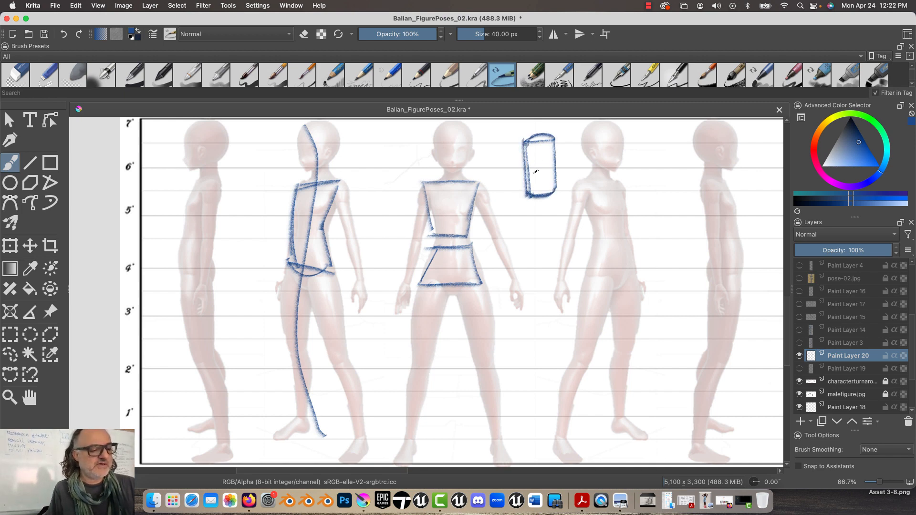
{"action": "mouse_move", "coordinate": [553, 135]}
{"action": "left_mouse_down"}
{"action": "mouse_move", "coordinate": [550, 189]}
{"action": "mouse_move", "coordinate": [549, 140]}
{"action": "mouse_move", "coordinate": [550, 188]}
{"action": "mouse_move", "coordinate": [524, 194]}
{"action": "left_mouse_up"}
{"action": "left_click_drag", "start_coordinate": [523, 142], "coordinate": [527, 198]}
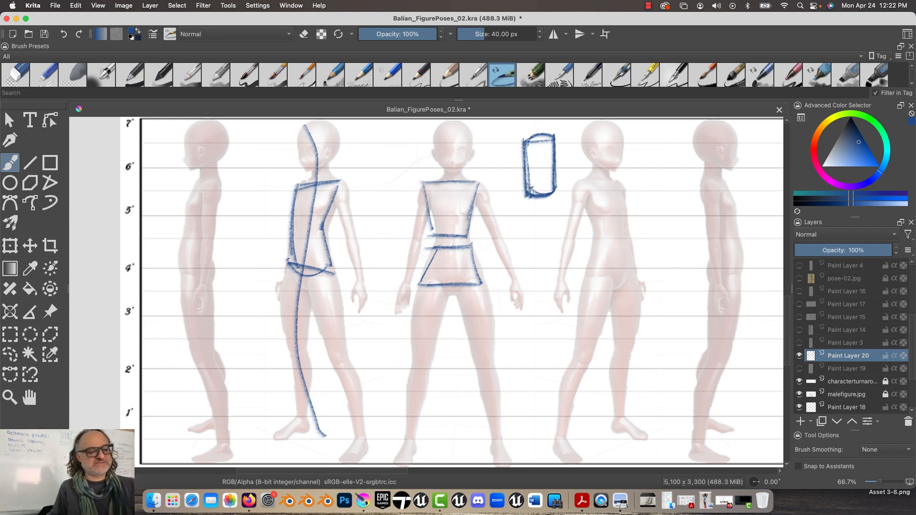
Block in the fourth turnaround figure's outer arm as separate narrow upper-arm and forearm segments
{"action": "mouse_move", "coordinate": [585, 194]}
{"action": "left_mouse_down"}
{"action": "mouse_move", "coordinate": [564, 234]}
{"action": "mouse_move", "coordinate": [573, 234]}
{"action": "mouse_move", "coordinate": [583, 195]}
{"action": "mouse_move", "coordinate": [558, 241]}
{"action": "mouse_move", "coordinate": [557, 276]}
{"action": "left_mouse_up"}
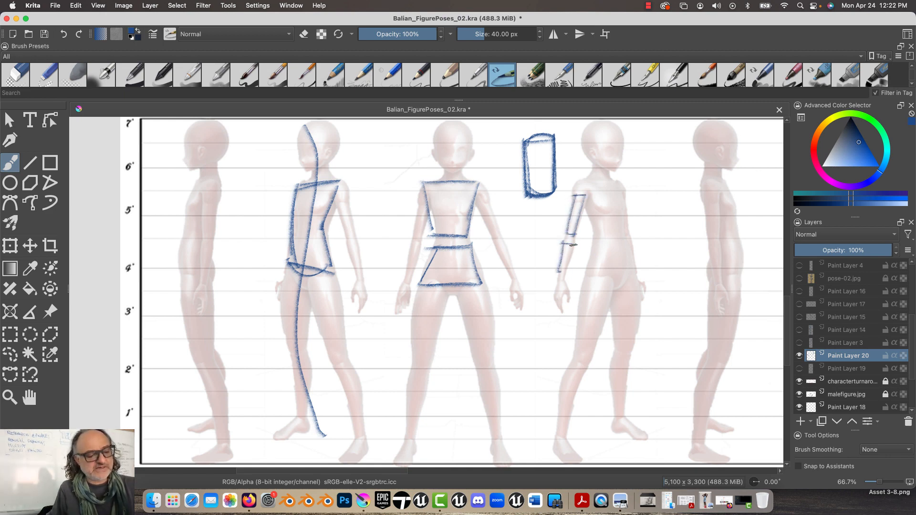
{"action": "left_click_drag", "start_coordinate": [576, 246], "coordinate": [564, 279]}
Block in the fourth turnaround figure's pelvis as a three-dimensional box with a visible side plane and top plane
{"action": "mouse_move", "coordinate": [597, 244]}
{"action": "left_mouse_down"}
{"action": "mouse_move", "coordinate": [631, 239]}
{"action": "mouse_move", "coordinate": [591, 274]}
{"action": "left_mouse_up"}
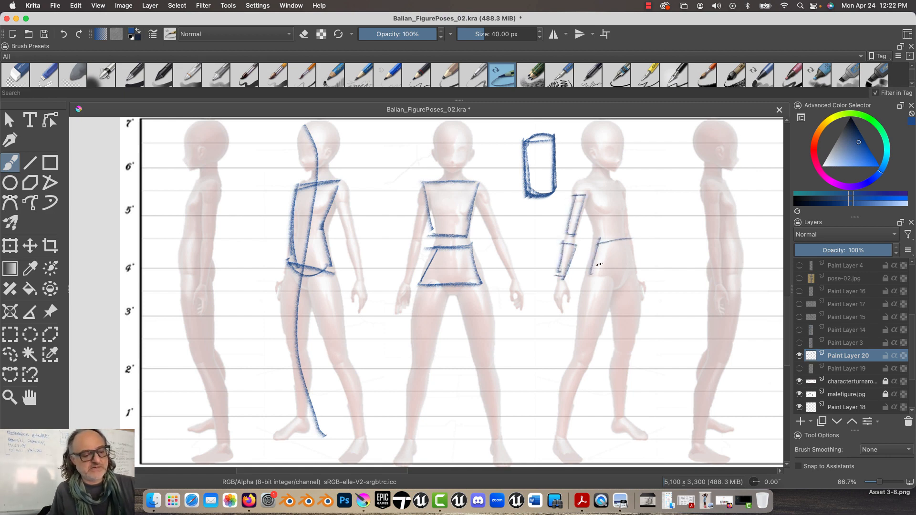
{"action": "left_click_drag", "start_coordinate": [627, 239], "coordinate": [630, 269]}
{"action": "left_click_drag", "start_coordinate": [607, 238], "coordinate": [595, 274]}
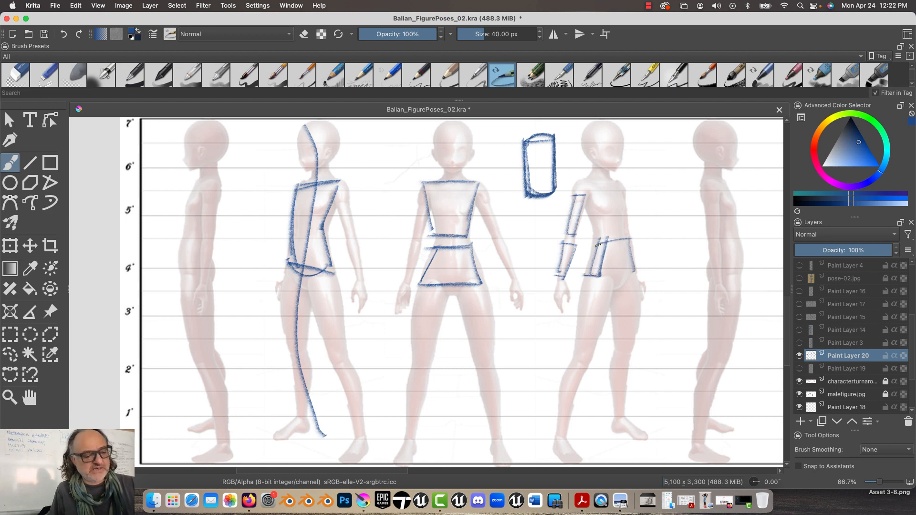
{"action": "mouse_move", "coordinate": [591, 240]}
{"action": "left_mouse_down"}
{"action": "mouse_move", "coordinate": [620, 243]}
{"action": "mouse_move", "coordinate": [593, 251]}
{"action": "mouse_move", "coordinate": [621, 241]}
{"action": "mouse_move", "coordinate": [601, 243]}
{"action": "left_mouse_up"}
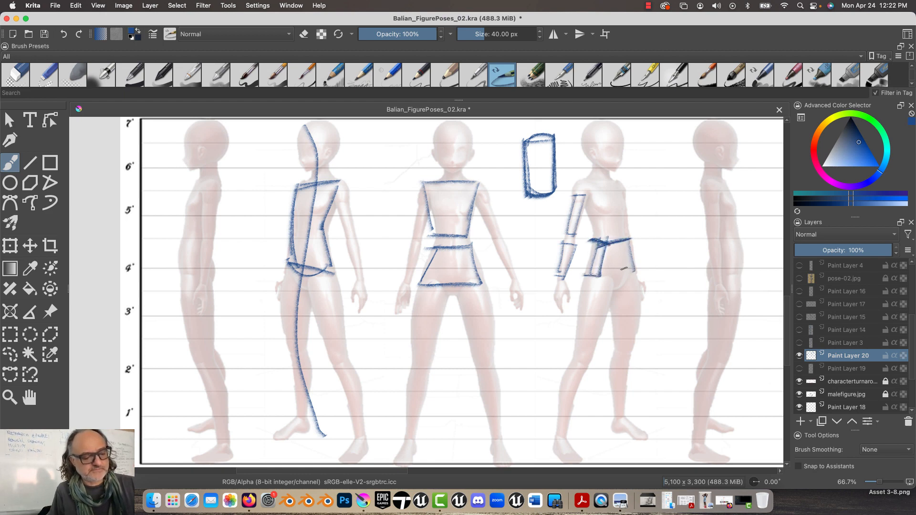
{"action": "left_click_drag", "start_coordinate": [634, 270], "coordinate": [588, 275]}
{"action": "mouse_move", "coordinate": [605, 246]}
{"action": "left_mouse_down"}
{"action": "mouse_move", "coordinate": [594, 278]}
{"action": "mouse_move", "coordinate": [584, 271]}
{"action": "left_mouse_up"}
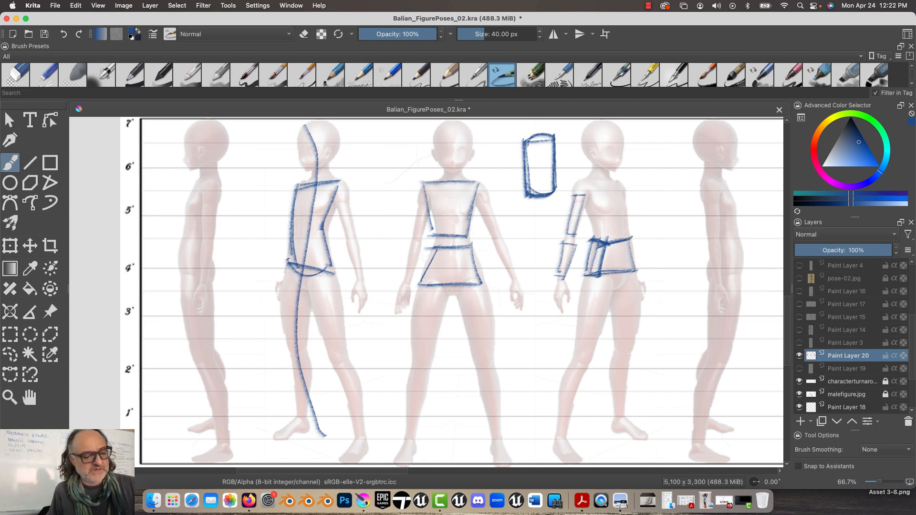
{"action": "left_click_drag", "start_coordinate": [631, 237], "coordinate": [592, 239]}
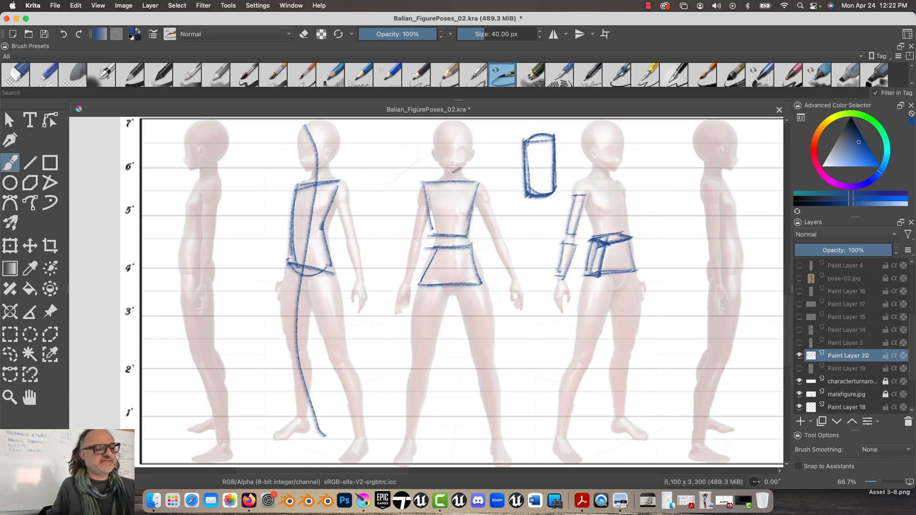
Add a shallow peak above the front-view figure's chest block and a hip band with a downward-pointing wedge on its pelvis
{"action": "left_click_drag", "start_coordinate": [453, 170], "coordinate": [477, 183]}
{"action": "mouse_move", "coordinate": [420, 184]}
{"action": "left_mouse_down"}
{"action": "mouse_move", "coordinate": [455, 171]}
{"action": "mouse_move", "coordinate": [477, 185]}
{"action": "mouse_move", "coordinate": [419, 187]}
{"action": "left_mouse_up"}
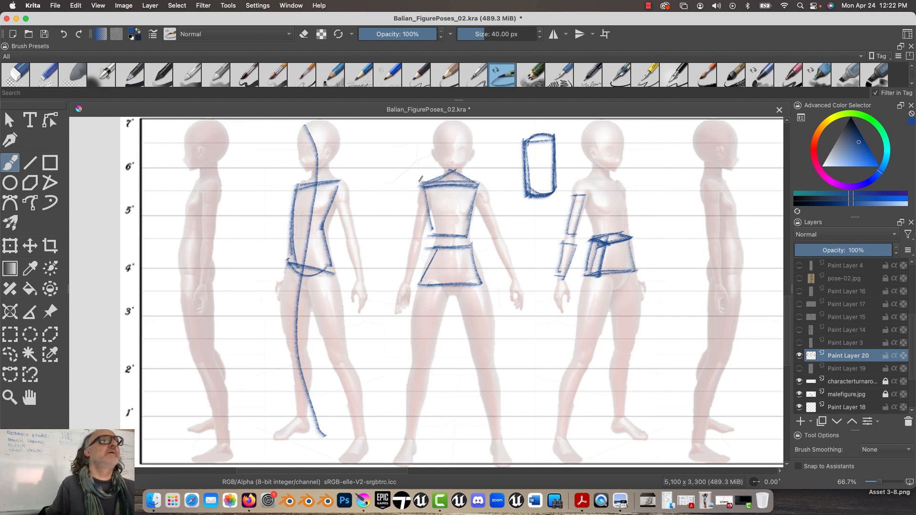
{"action": "left_click_drag", "start_coordinate": [458, 275], "coordinate": [415, 276]}
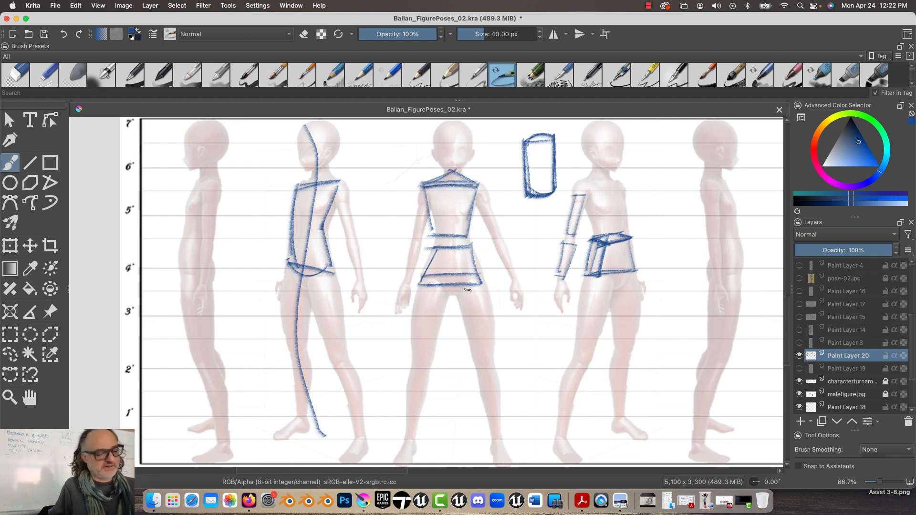
{"action": "mouse_move", "coordinate": [467, 290]}
{"action": "left_mouse_down"}
{"action": "mouse_move", "coordinate": [479, 275]}
{"action": "mouse_move", "coordinate": [435, 290]}
{"action": "mouse_move", "coordinate": [419, 273]}
{"action": "left_mouse_up"}
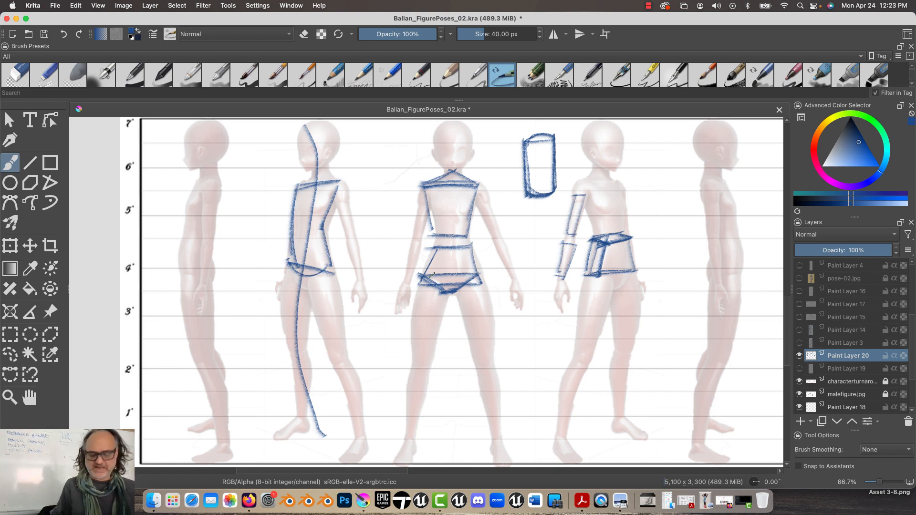
Block in one front-view leg as tapered thigh and shin segments, and the other leg's shin with an oval knee
{"action": "left_click_drag", "start_coordinate": [374, 342], "coordinate": [395, 293]}
{"action": "left_click_drag", "start_coordinate": [487, 238], "coordinate": [521, 379]}
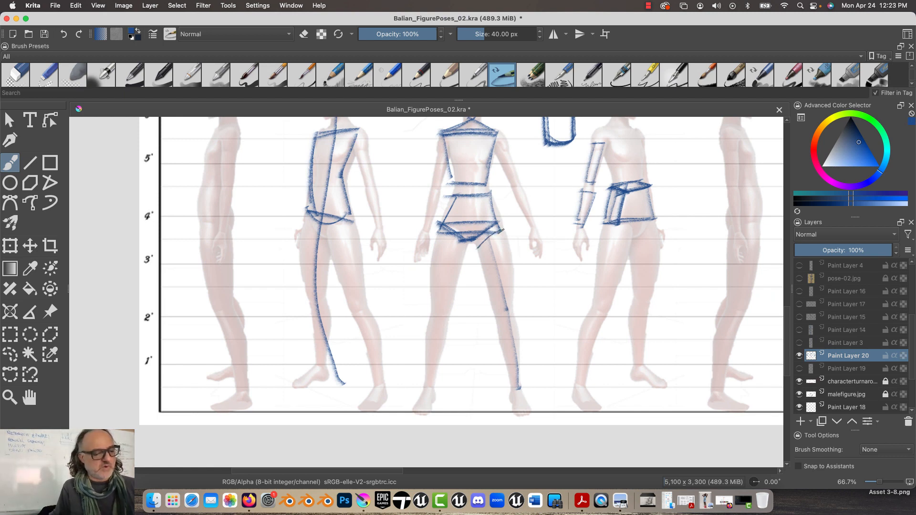
{"action": "mouse_move", "coordinate": [500, 231]}
{"action": "left_mouse_down"}
{"action": "mouse_move", "coordinate": [479, 250]}
{"action": "mouse_move", "coordinate": [496, 305]}
{"action": "mouse_move", "coordinate": [512, 302]}
{"action": "mouse_move", "coordinate": [495, 306]}
{"action": "mouse_move", "coordinate": [517, 381]}
{"action": "left_mouse_up"}
{"action": "left_click_drag", "start_coordinate": [509, 314], "coordinate": [522, 379]}
{"action": "left_click_drag", "start_coordinate": [513, 315], "coordinate": [490, 319]}
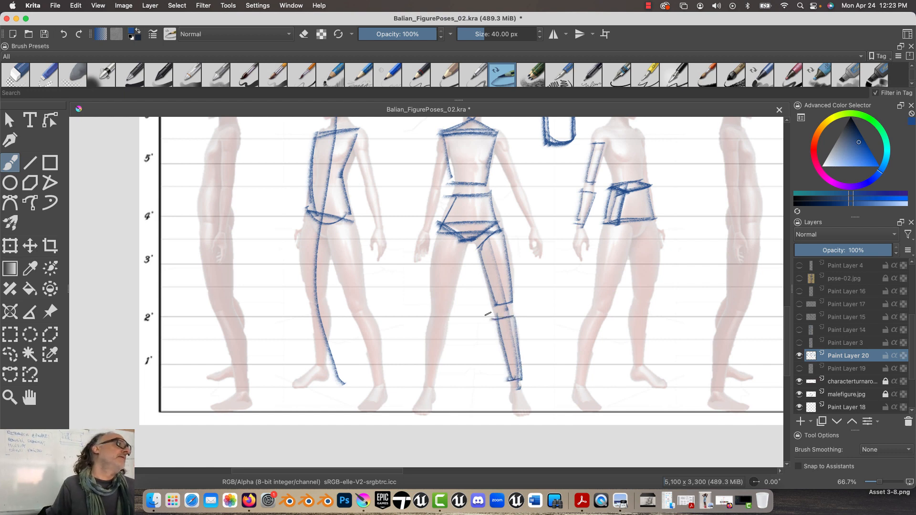
{"action": "mouse_move", "coordinate": [436, 333]}
{"action": "left_mouse_down"}
{"action": "mouse_move", "coordinate": [422, 332]}
{"action": "mouse_move", "coordinate": [447, 329]}
{"action": "mouse_move", "coordinate": [437, 327]}
{"action": "mouse_move", "coordinate": [426, 381]}
{"action": "mouse_move", "coordinate": [422, 339]}
{"action": "mouse_move", "coordinate": [422, 380]}
{"action": "left_mouse_up"}
{"action": "mouse_move", "coordinate": [448, 310]}
{"action": "left_mouse_down"}
{"action": "mouse_move", "coordinate": [448, 332]}
{"action": "mouse_move", "coordinate": [422, 330]}
{"action": "left_mouse_up"}
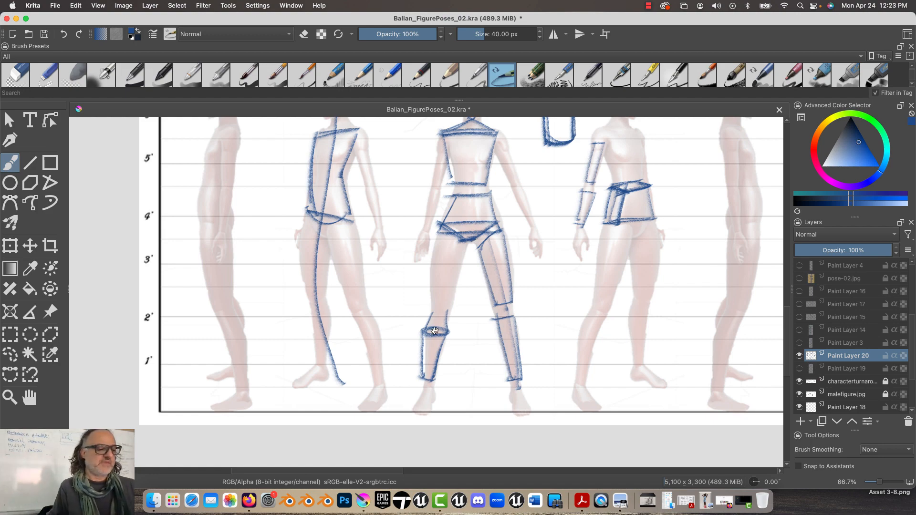
Draw a rectangular pelvis block with a downward wedge over the front-facing male figure in the line-art turnaround
{"action": "left_click_drag", "start_coordinate": [366, 219], "coordinate": [352, 461]}
{"action": "left_click_drag", "start_coordinate": [356, 261], "coordinate": [265, 341]}
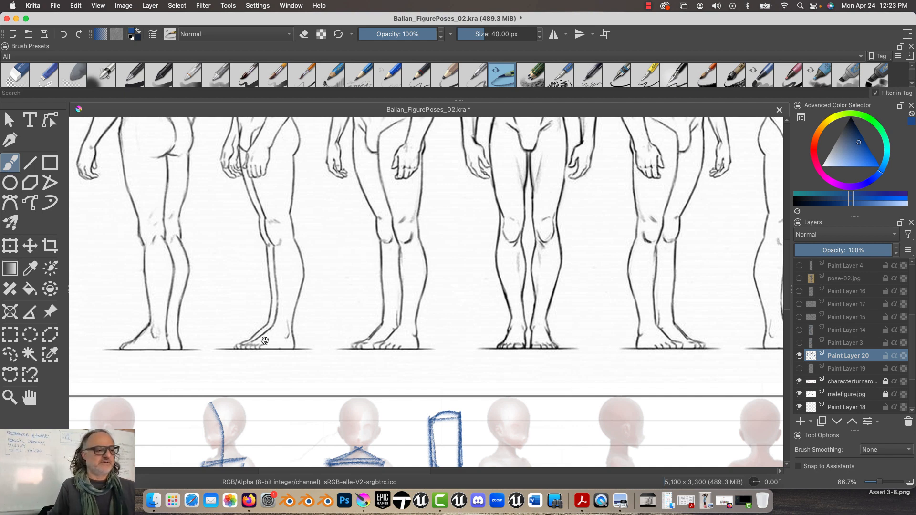
{"action": "scroll", "coordinate": [311, 266], "scroll_direction": "up", "scroll_amount": 3}
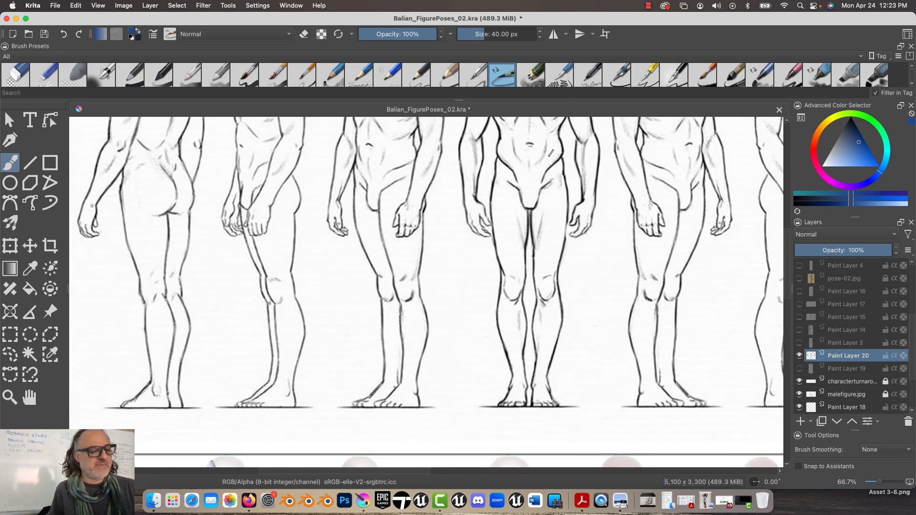
{"action": "mouse_move", "coordinate": [494, 154]}
{"action": "left_mouse_down"}
{"action": "mouse_move", "coordinate": [558, 153]}
{"action": "mouse_move", "coordinate": [561, 186]}
{"action": "mouse_move", "coordinate": [495, 184]}
{"action": "mouse_move", "coordinate": [497, 152]}
{"action": "left_mouse_up"}
{"action": "mouse_move", "coordinate": [559, 182]}
{"action": "left_mouse_down"}
{"action": "mouse_move", "coordinate": [534, 205]}
{"action": "mouse_move", "coordinate": [518, 200]}
{"action": "mouse_move", "coordinate": [518, 208]}
{"action": "mouse_move", "coordinate": [483, 179]}
{"action": "left_mouse_up"}
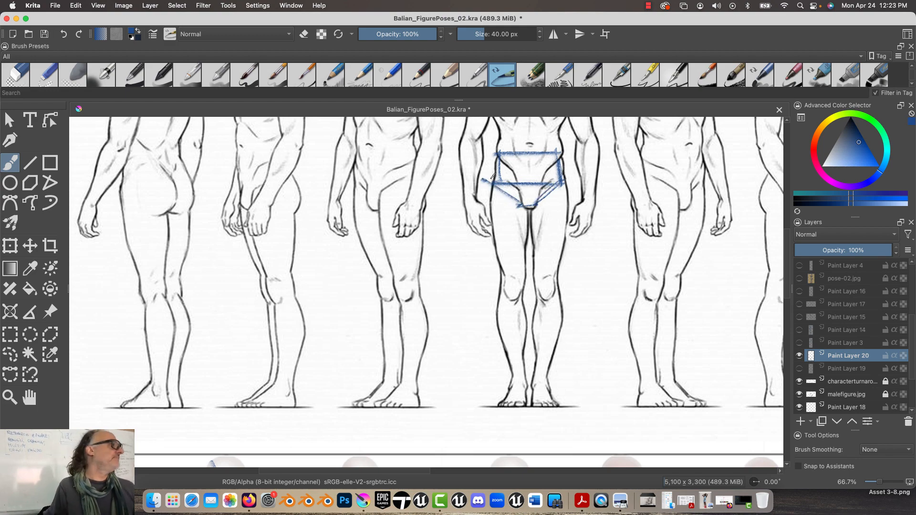
Block in the front-facing male figure's chest with a shoulder line, angled sides tapering downward and a rib-cage base line
{"action": "scroll", "coordinate": [399, 297], "scroll_direction": "up", "scroll_amount": 5}
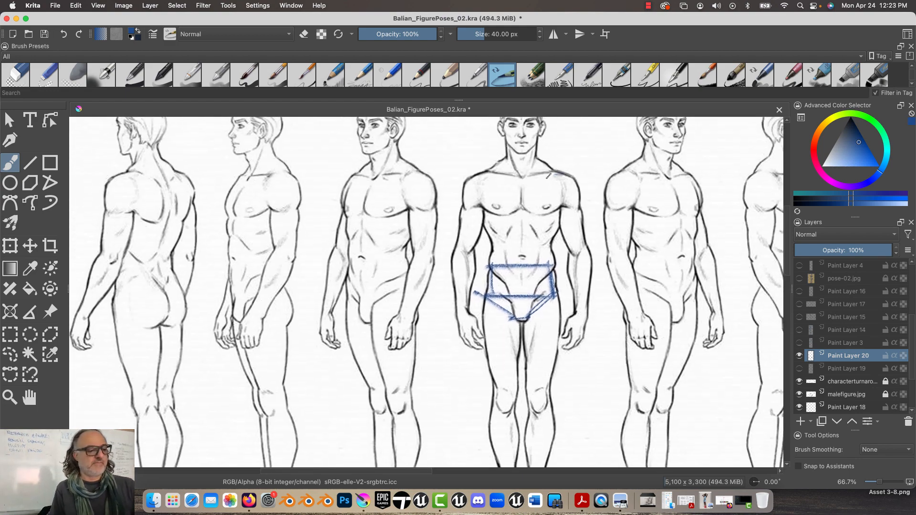
{"action": "mouse_move", "coordinate": [556, 172]}
{"action": "left_mouse_down"}
{"action": "mouse_move", "coordinate": [471, 174]}
{"action": "mouse_move", "coordinate": [562, 205]}
{"action": "mouse_move", "coordinate": [557, 172]}
{"action": "mouse_move", "coordinate": [546, 251]}
{"action": "mouse_move", "coordinate": [560, 210]}
{"action": "left_mouse_up"}
{"action": "left_click_drag", "start_coordinate": [490, 241], "coordinate": [549, 244]}
{"action": "left_click_drag", "start_coordinate": [549, 244], "coordinate": [486, 242]}
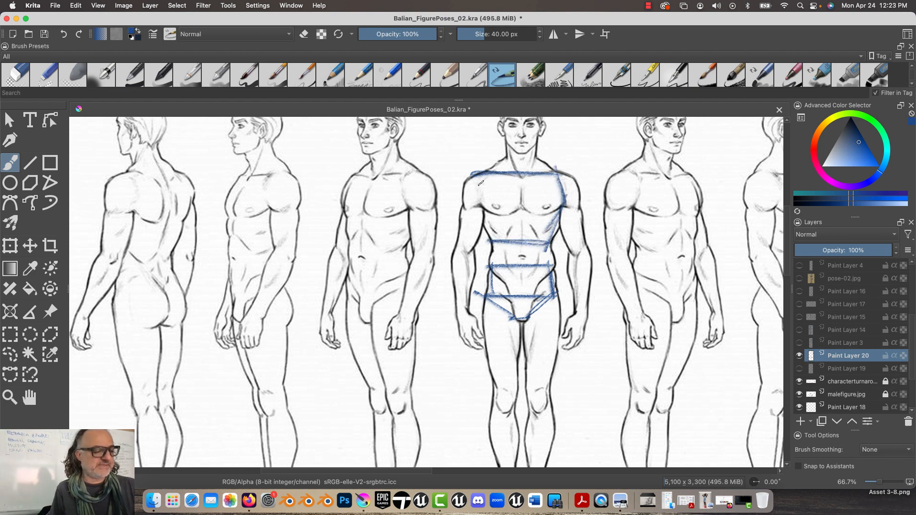
{"action": "mouse_move", "coordinate": [487, 172]}
{"action": "left_mouse_down"}
{"action": "mouse_move", "coordinate": [478, 210]}
{"action": "mouse_move", "coordinate": [495, 240]}
{"action": "left_mouse_up"}
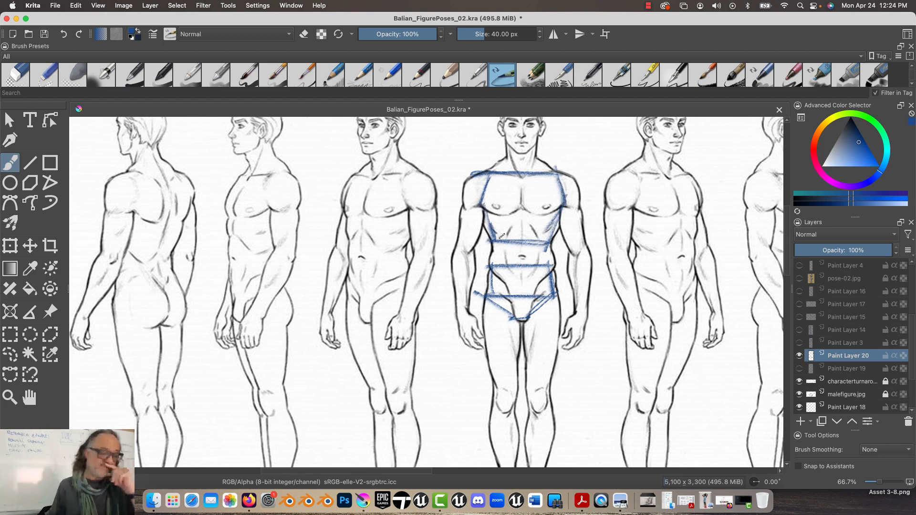
Sketch a small simplified leg with thigh, shin, foot and cross-lines in the space between the third and fourth male figures
{"action": "left_click_drag", "start_coordinate": [363, 386], "coordinate": [392, 298]}
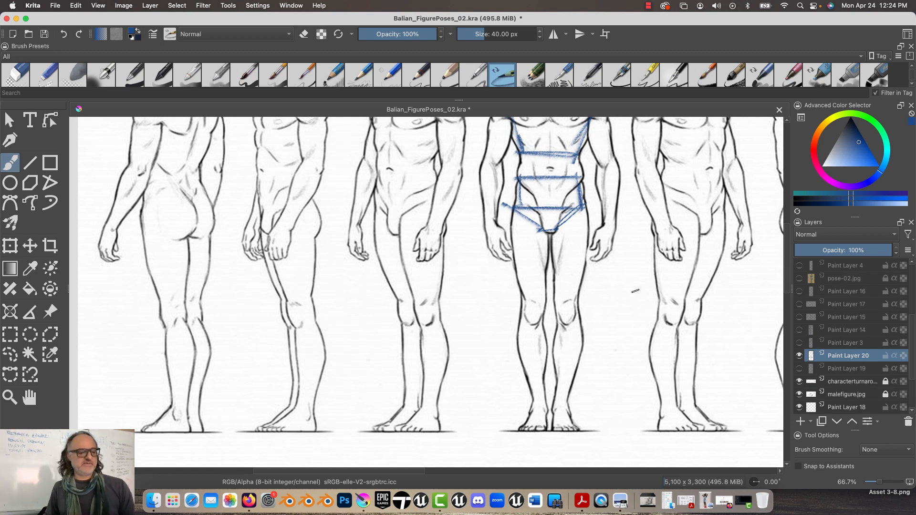
{"action": "left_click_drag", "start_coordinate": [460, 243], "coordinate": [466, 305]}
{"action": "mouse_move", "coordinate": [485, 249]}
{"action": "left_mouse_down"}
{"action": "mouse_move", "coordinate": [466, 306]}
{"action": "mouse_move", "coordinate": [475, 369]}
{"action": "left_mouse_up"}
{"action": "left_click_drag", "start_coordinate": [464, 308], "coordinate": [479, 379]}
{"action": "mouse_move", "coordinate": [480, 379]}
{"action": "left_mouse_down"}
{"action": "mouse_move", "coordinate": [452, 381]}
{"action": "mouse_move", "coordinate": [489, 331]}
{"action": "left_mouse_up"}
{"action": "mouse_move", "coordinate": [446, 273]}
{"action": "left_mouse_down"}
{"action": "mouse_move", "coordinate": [490, 272]}
{"action": "mouse_move", "coordinate": [467, 311]}
{"action": "left_mouse_up"}
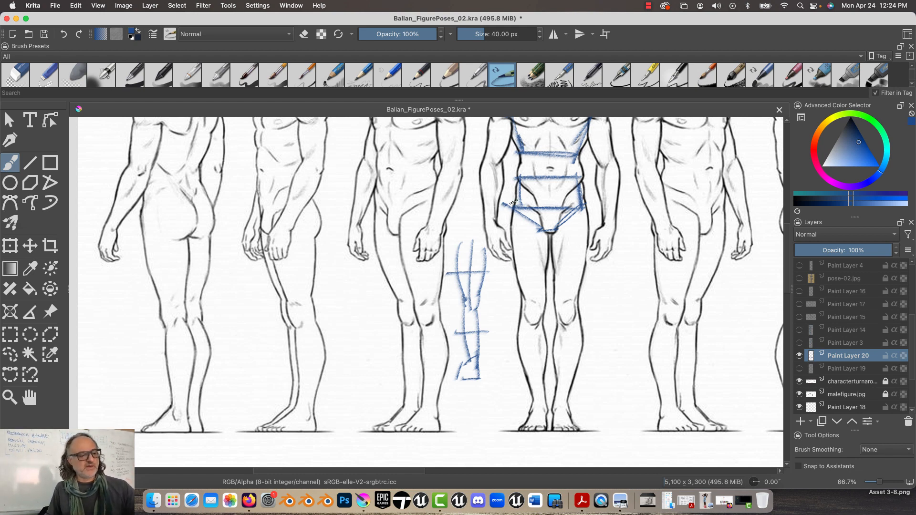
Trace the inner and outer thigh and calf contours on one leg of the front-facing male figure
{"action": "mouse_move", "coordinate": [510, 223]}
{"action": "left_mouse_down"}
{"action": "mouse_move", "coordinate": [515, 274]}
{"action": "mouse_move", "coordinate": [511, 223]}
{"action": "mouse_move", "coordinate": [542, 292]}
{"action": "mouse_move", "coordinate": [547, 247]}
{"action": "left_mouse_up"}
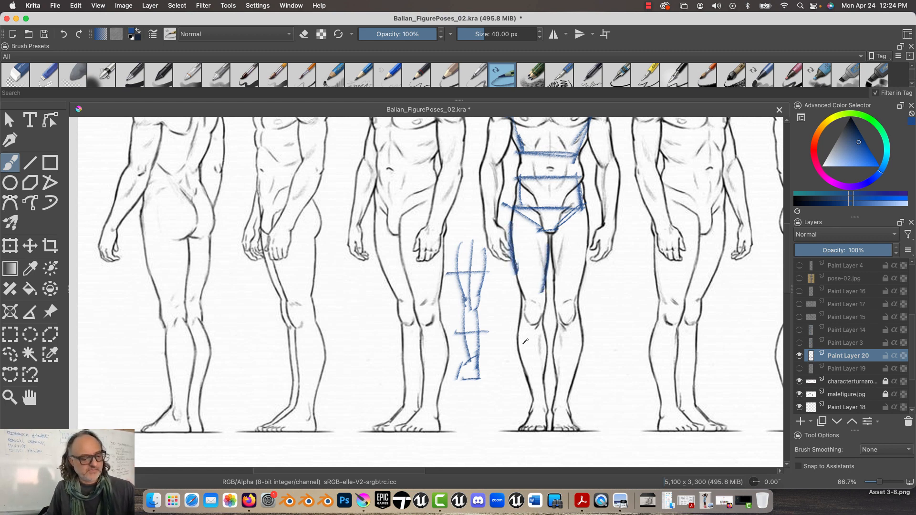
{"action": "mouse_move", "coordinate": [517, 319]}
{"action": "left_mouse_down"}
{"action": "mouse_move", "coordinate": [523, 379]}
{"action": "mouse_move", "coordinate": [527, 368]}
{"action": "left_mouse_up"}
{"action": "mouse_move", "coordinate": [544, 337]}
{"action": "left_mouse_down"}
{"action": "mouse_move", "coordinate": [545, 375]}
{"action": "mouse_move", "coordinate": [547, 362]}
{"action": "left_mouse_up"}
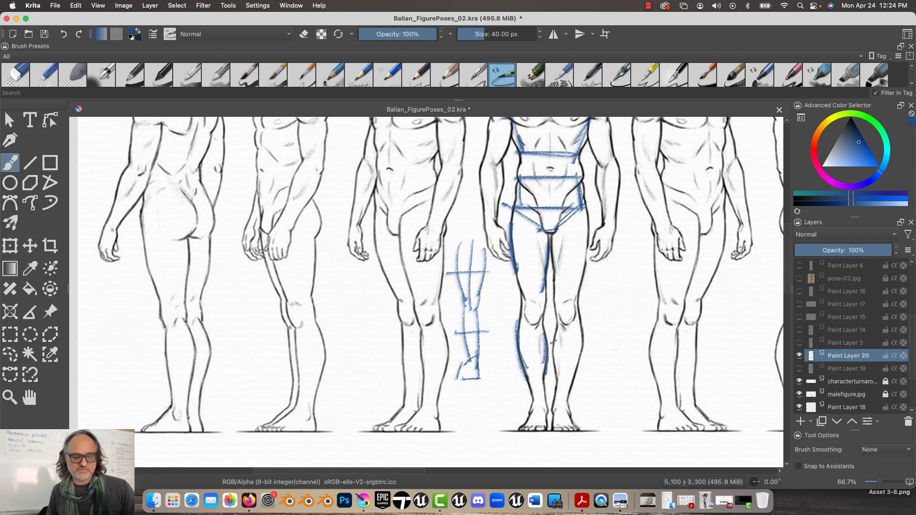
Lower the malefigure.jpg layer's opacity to 53% and reselect Paint Layer 20
{"action": "left_click", "coordinate": [858, 396]}
{"action": "left_click_drag", "start_coordinate": [877, 248], "coordinate": [854, 246]}
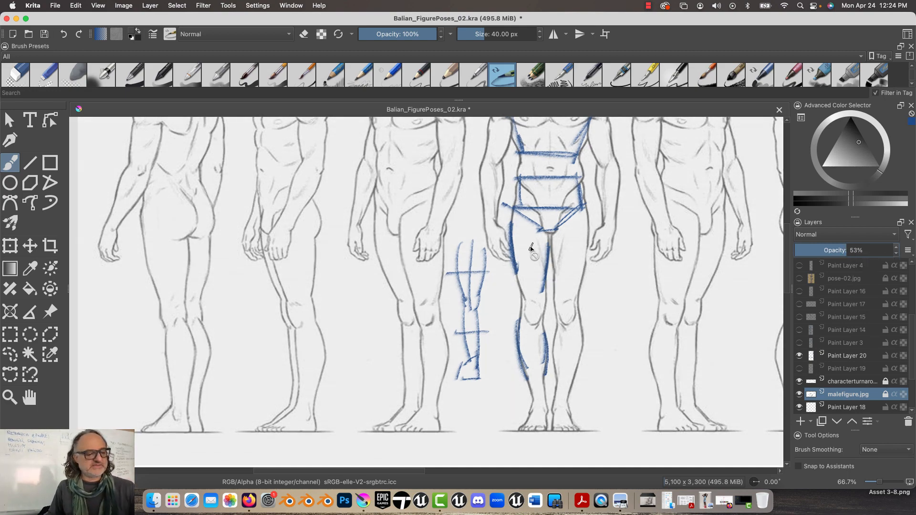
{"action": "left_click", "coordinate": [549, 268]}
{"action": "left_click", "coordinate": [840, 356]}
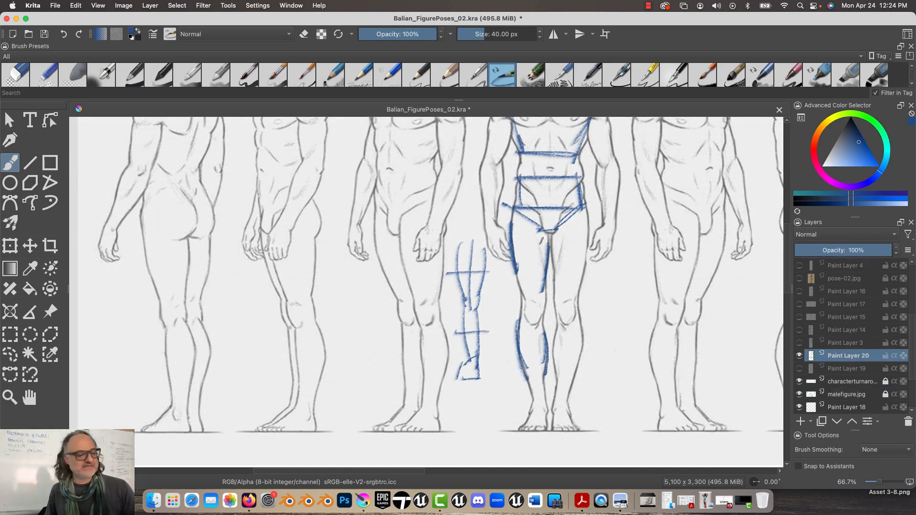
Add slanted lines across the front-facing male figure's thigh and calf and a flowing curve linking inner thigh to outer calf
{"action": "mouse_move", "coordinate": [536, 252]}
{"action": "left_mouse_down"}
{"action": "mouse_move", "coordinate": [556, 267]}
{"action": "mouse_move", "coordinate": [518, 319]}
{"action": "left_mouse_up"}
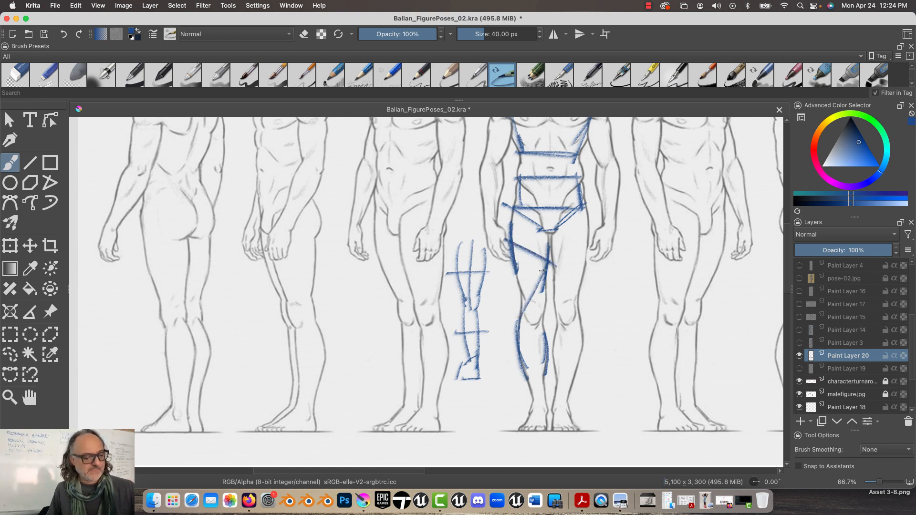
{"action": "left_click_drag", "start_coordinate": [547, 270], "coordinate": [516, 316]}
{"action": "left_click_drag", "start_coordinate": [548, 359], "coordinate": [513, 341]}
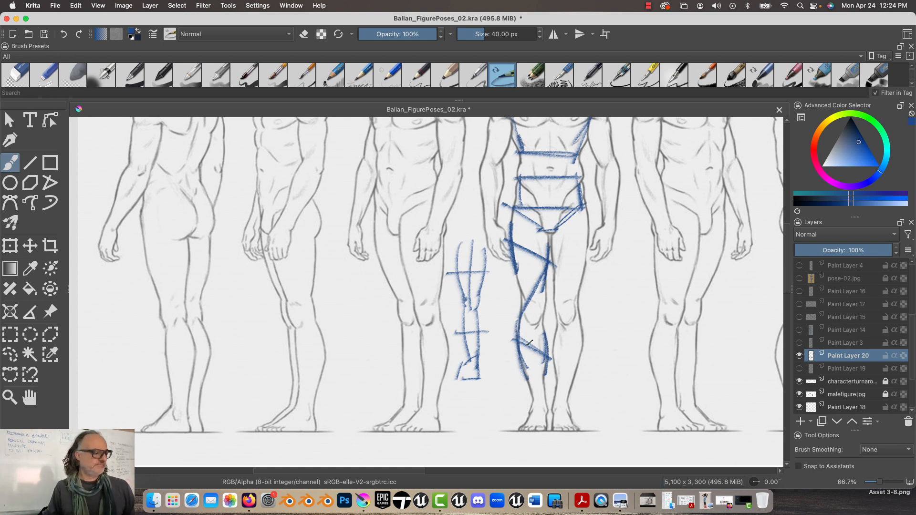
Draw a center line down the back-view male figure's leg and enclose the thigh in a tapered box
{"action": "mouse_move", "coordinate": [143, 244]}
{"action": "left_mouse_down"}
{"action": "mouse_move", "coordinate": [191, 240]}
{"action": "mouse_move", "coordinate": [171, 315]}
{"action": "left_mouse_up"}
{"action": "left_click_drag", "start_coordinate": [166, 276], "coordinate": [179, 414]}
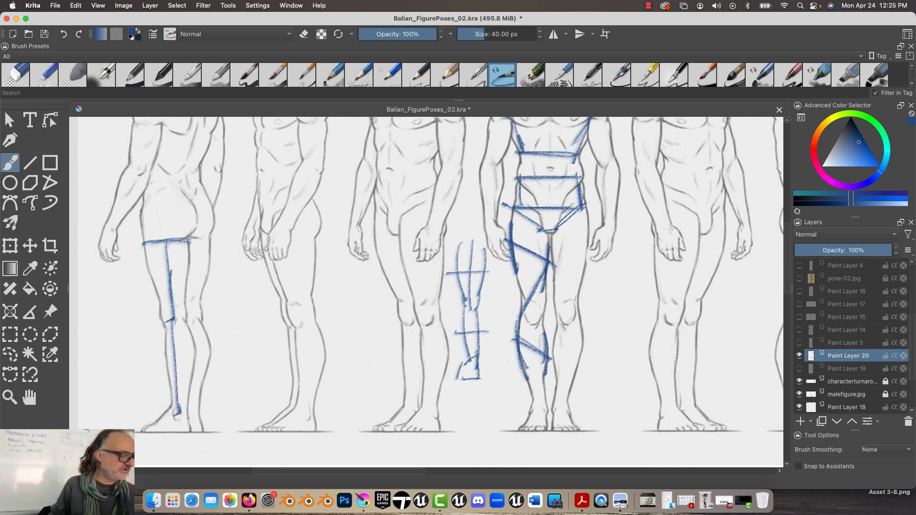
{"action": "left_click_drag", "start_coordinate": [161, 313], "coordinate": [190, 307]}
{"action": "left_click_drag", "start_coordinate": [144, 245], "coordinate": [162, 310]}
{"action": "left_click_drag", "start_coordinate": [190, 244], "coordinate": [187, 303]}
{"action": "left_click_drag", "start_coordinate": [166, 304], "coordinate": [192, 298]}
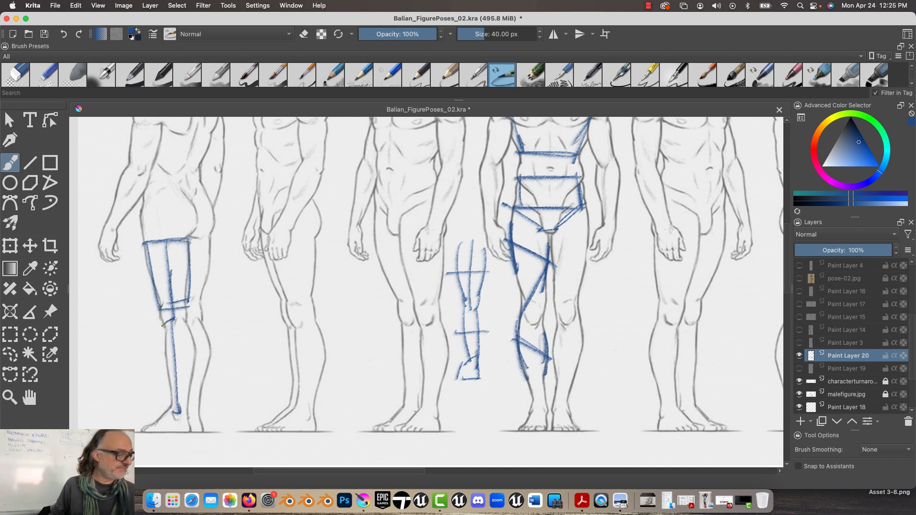
Block in the back-view male figure's lower leg with a knee line, a slanted calf line and sides tapering to the ankle
{"action": "mouse_move", "coordinate": [159, 329]}
{"action": "left_mouse_down"}
{"action": "mouse_move", "coordinate": [191, 322]}
{"action": "mouse_move", "coordinate": [166, 349]}
{"action": "mouse_move", "coordinate": [197, 346]}
{"action": "left_mouse_up"}
{"action": "mouse_move", "coordinate": [187, 324]}
{"action": "left_mouse_down"}
{"action": "mouse_move", "coordinate": [196, 355]}
{"action": "mouse_move", "coordinate": [183, 410]}
{"action": "left_mouse_up"}
{"action": "left_click_drag", "start_coordinate": [169, 407], "coordinate": [191, 404]}
{"action": "left_click_drag", "start_coordinate": [161, 323], "coordinate": [173, 413]}
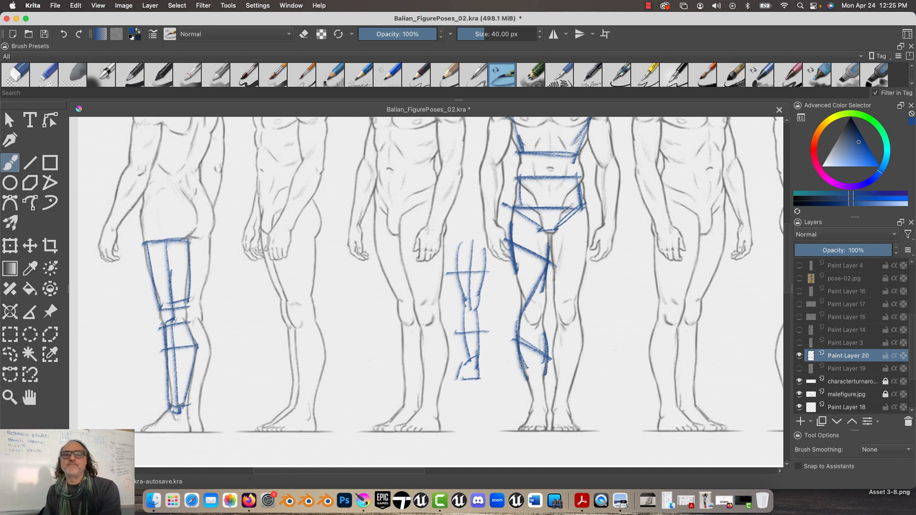
Block in the second male figure's near arm with a squared shoulder shape above a tapered upper-arm box
{"action": "mouse_move", "coordinate": [331, 258]}
{"action": "left_mouse_down"}
{"action": "mouse_move", "coordinate": [372, 356]}
{"action": "mouse_move", "coordinate": [435, 354]}
{"action": "left_mouse_up"}
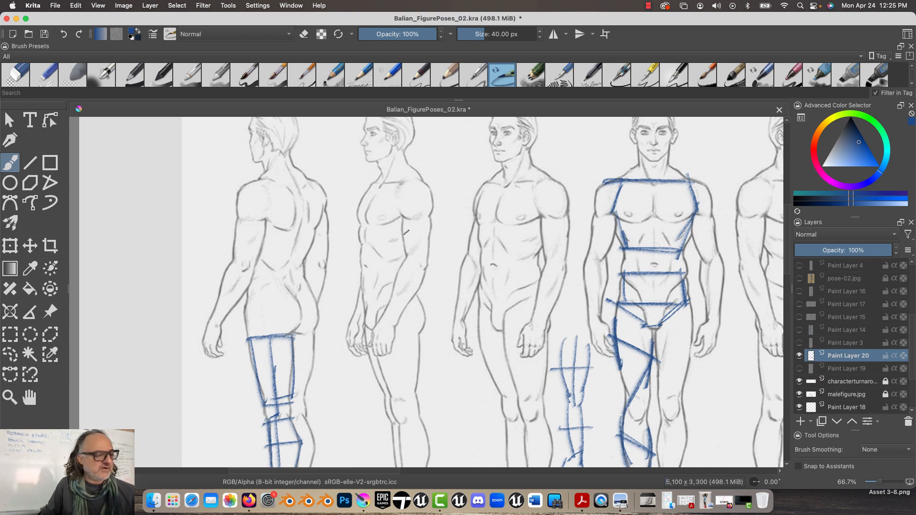
{"action": "left_click_drag", "start_coordinate": [403, 217], "coordinate": [409, 253]}
{"action": "left_click_drag", "start_coordinate": [426, 213], "coordinate": [420, 255]}
{"action": "mouse_move", "coordinate": [426, 214]}
{"action": "left_mouse_down"}
{"action": "mouse_move", "coordinate": [419, 252]}
{"action": "mouse_move", "coordinate": [405, 258]}
{"action": "mouse_move", "coordinate": [401, 215]}
{"action": "left_mouse_up"}
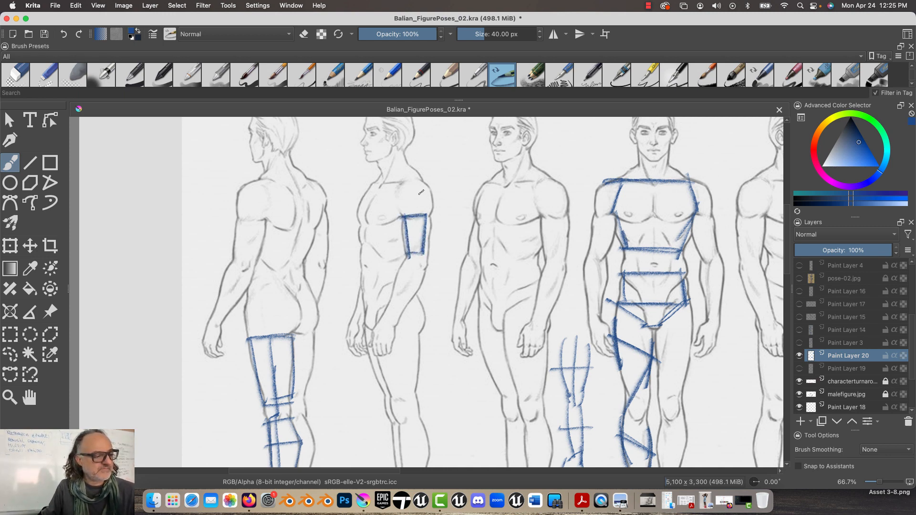
{"action": "mouse_move", "coordinate": [419, 180]}
{"action": "left_mouse_down"}
{"action": "mouse_move", "coordinate": [432, 213]}
{"action": "mouse_move", "coordinate": [420, 182]}
{"action": "mouse_move", "coordinate": [396, 189]}
{"action": "mouse_move", "coordinate": [403, 218]}
{"action": "left_mouse_up"}
Block in the second male figure's near forearm as angled segments narrowing from the elbow to the wrist
{"action": "mouse_move", "coordinate": [427, 275]}
{"action": "left_mouse_down"}
{"action": "mouse_move", "coordinate": [396, 260]}
{"action": "mouse_move", "coordinate": [428, 273]}
{"action": "mouse_move", "coordinate": [390, 285]}
{"action": "left_mouse_up"}
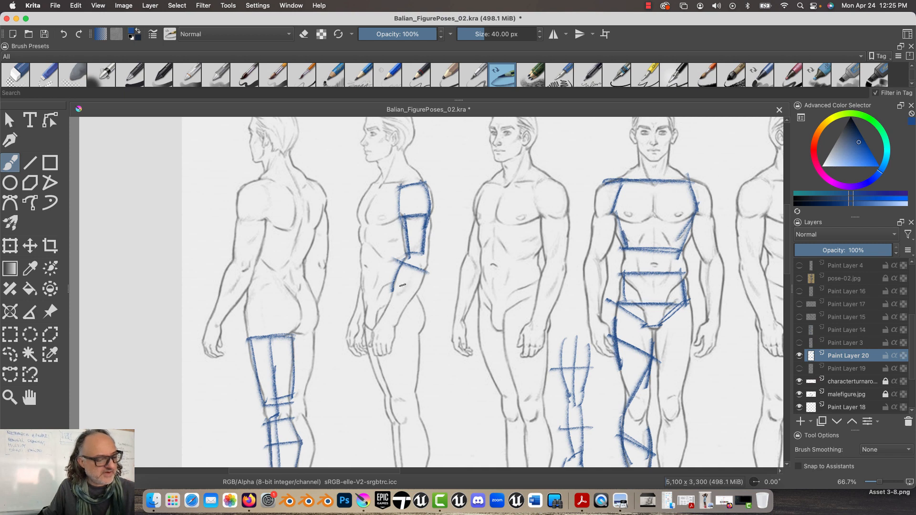
{"action": "mouse_move", "coordinate": [414, 300]}
{"action": "left_mouse_down"}
{"action": "mouse_move", "coordinate": [393, 271]}
{"action": "mouse_move", "coordinate": [401, 310]}
{"action": "left_mouse_up"}
{"action": "mouse_move", "coordinate": [421, 280]}
{"action": "left_mouse_down"}
{"action": "mouse_move", "coordinate": [402, 301]}
{"action": "mouse_move", "coordinate": [393, 270]}
{"action": "left_mouse_up"}
{"action": "left_click_drag", "start_coordinate": [394, 270], "coordinate": [393, 290]}
{"action": "mouse_move", "coordinate": [417, 288]}
{"action": "left_mouse_down"}
{"action": "mouse_move", "coordinate": [398, 313]}
{"action": "mouse_move", "coordinate": [389, 292]}
{"action": "mouse_move", "coordinate": [390, 325]}
{"action": "mouse_move", "coordinate": [380, 321]}
{"action": "mouse_move", "coordinate": [403, 312]}
{"action": "left_mouse_up"}
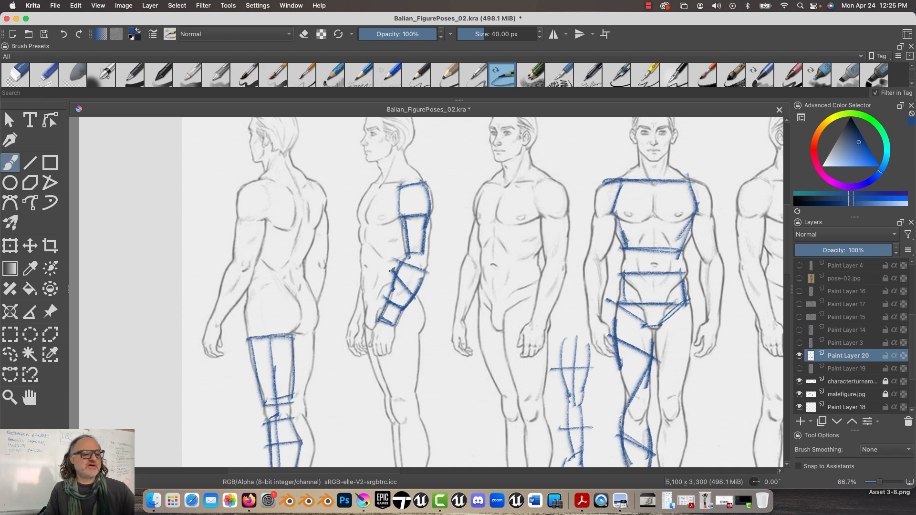
Outline the third male figure's near upper arm with bold curved sides and a rounded shoulder cap
{"action": "left_click_drag", "start_coordinate": [539, 217], "coordinate": [548, 258]}
{"action": "left_click_drag", "start_coordinate": [570, 217], "coordinate": [562, 262]}
{"action": "mouse_move", "coordinate": [569, 208]}
{"action": "left_mouse_down"}
{"action": "mouse_move", "coordinate": [558, 228]}
{"action": "mouse_move", "coordinate": [561, 194]}
{"action": "mouse_move", "coordinate": [563, 203]}
{"action": "mouse_move", "coordinate": [536, 182]}
{"action": "mouse_move", "coordinate": [562, 187]}
{"action": "left_mouse_up"}
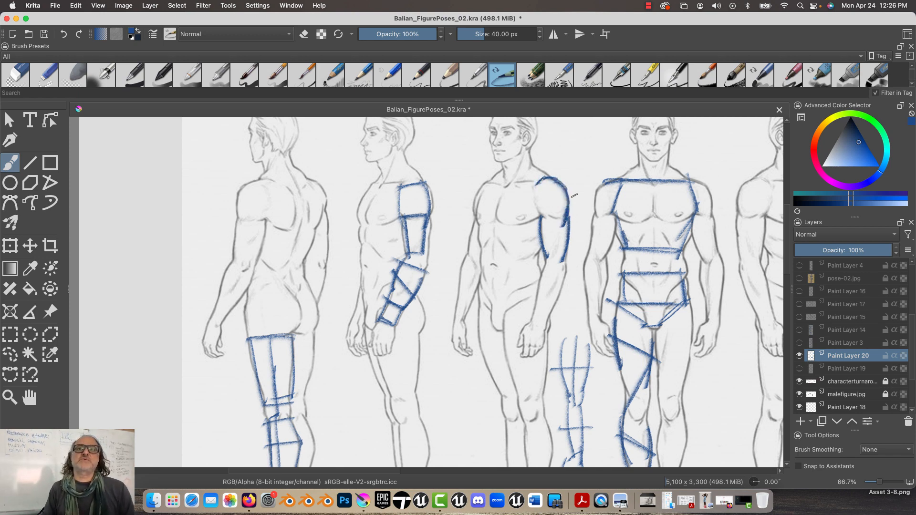
Sketch a separate arm beside the back-view male figure with an oval shoulder and boxy upper-arm and forearm segments
{"action": "left_click_drag", "start_coordinate": [222, 267], "coordinate": [445, 282]}
{"action": "mouse_move", "coordinate": [421, 242]}
{"action": "left_mouse_down"}
{"action": "mouse_move", "coordinate": [432, 210]}
{"action": "mouse_move", "coordinate": [420, 224]}
{"action": "mouse_move", "coordinate": [432, 253]}
{"action": "mouse_move", "coordinate": [405, 281]}
{"action": "left_mouse_up"}
{"action": "mouse_move", "coordinate": [434, 253]}
{"action": "left_mouse_down"}
{"action": "mouse_move", "coordinate": [422, 285]}
{"action": "mouse_move", "coordinate": [404, 288]}
{"action": "mouse_move", "coordinate": [423, 298]}
{"action": "left_mouse_up"}
{"action": "left_click_drag", "start_coordinate": [399, 299], "coordinate": [396, 344]}
{"action": "left_click_drag", "start_coordinate": [424, 299], "coordinate": [409, 356]}
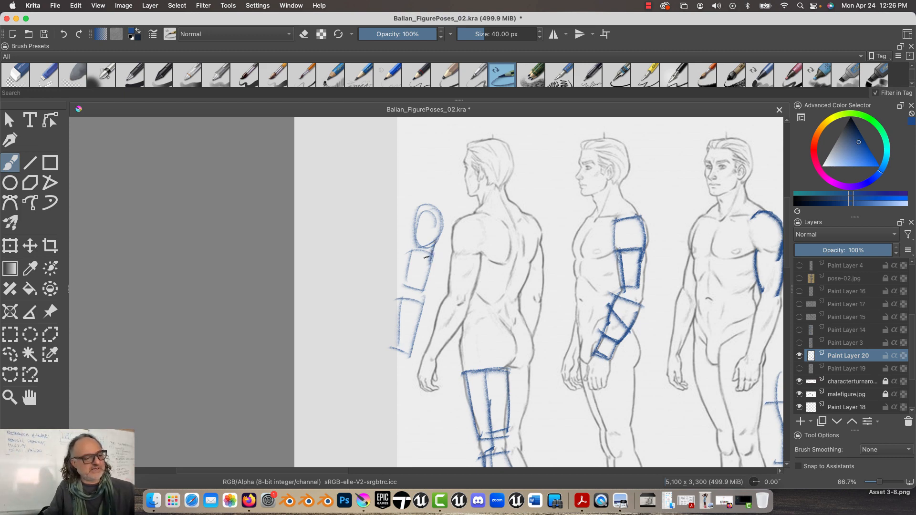
Darken the upper-arm box and the shoulder oval's edge on the separate arm beside the back-view male figure
{"action": "mouse_move", "coordinate": [414, 234]}
{"action": "left_mouse_down"}
{"action": "mouse_move", "coordinate": [404, 255]}
{"action": "mouse_move", "coordinate": [410, 235]}
{"action": "mouse_move", "coordinate": [405, 260]}
{"action": "mouse_move", "coordinate": [428, 253]}
{"action": "mouse_move", "coordinate": [424, 280]}
{"action": "left_mouse_up"}
{"action": "mouse_move", "coordinate": [435, 244]}
{"action": "left_mouse_down"}
{"action": "mouse_move", "coordinate": [419, 282]}
{"action": "mouse_move", "coordinate": [426, 254]}
{"action": "mouse_move", "coordinate": [413, 271]}
{"action": "mouse_move", "coordinate": [409, 243]}
{"action": "mouse_move", "coordinate": [401, 284]}
{"action": "left_mouse_up"}
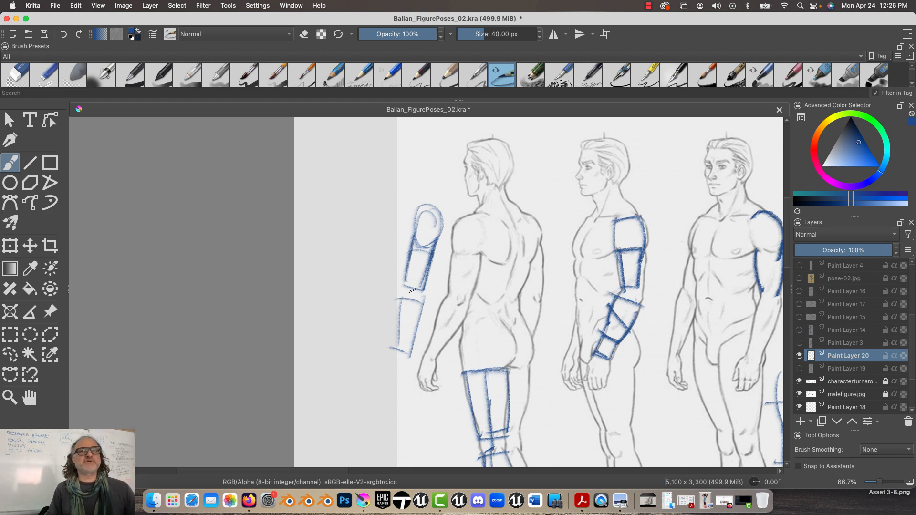
{"action": "mouse_move", "coordinate": [431, 217]}
{"action": "left_mouse_down"}
{"action": "mouse_move", "coordinate": [441, 215]}
{"action": "mouse_move", "coordinate": [424, 255]}
{"action": "left_mouse_up"}
{"action": "left_click_drag", "start_coordinate": [441, 215], "coordinate": [424, 254]}
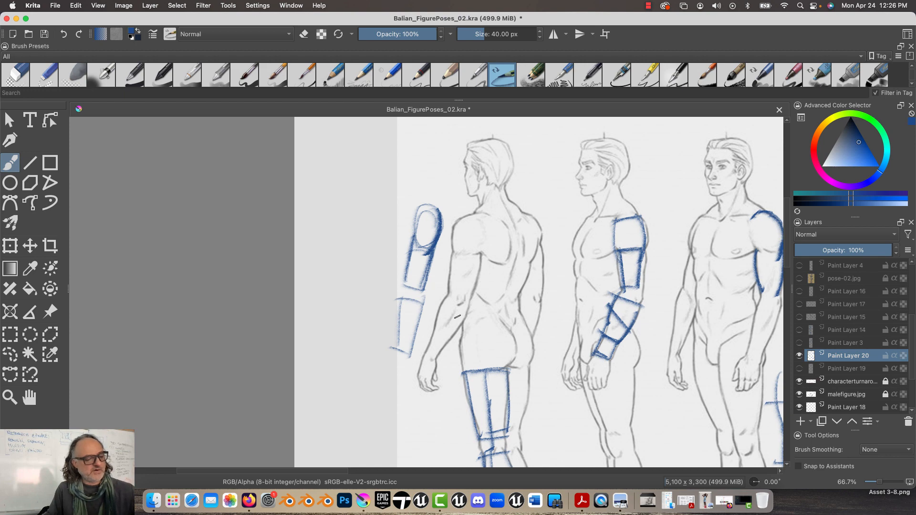
Mark the high and low sides of the curves with short strokes and letters on the back-view figure's forearm and front-view figure's leg
{"action": "mouse_move", "coordinate": [449, 313]}
{"action": "left_mouse_down"}
{"action": "mouse_move", "coordinate": [474, 328]}
{"action": "mouse_move", "coordinate": [469, 334]}
{"action": "mouse_move", "coordinate": [431, 308]}
{"action": "left_mouse_up"}
{"action": "left_click_drag", "start_coordinate": [435, 288], "coordinate": [427, 296]}
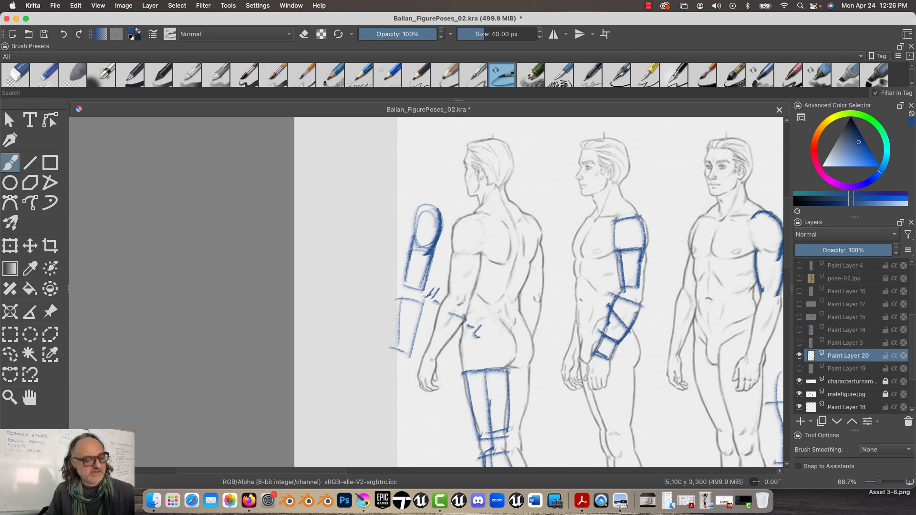
{"action": "left_click_drag", "start_coordinate": [537, 369], "coordinate": [257, 244]}
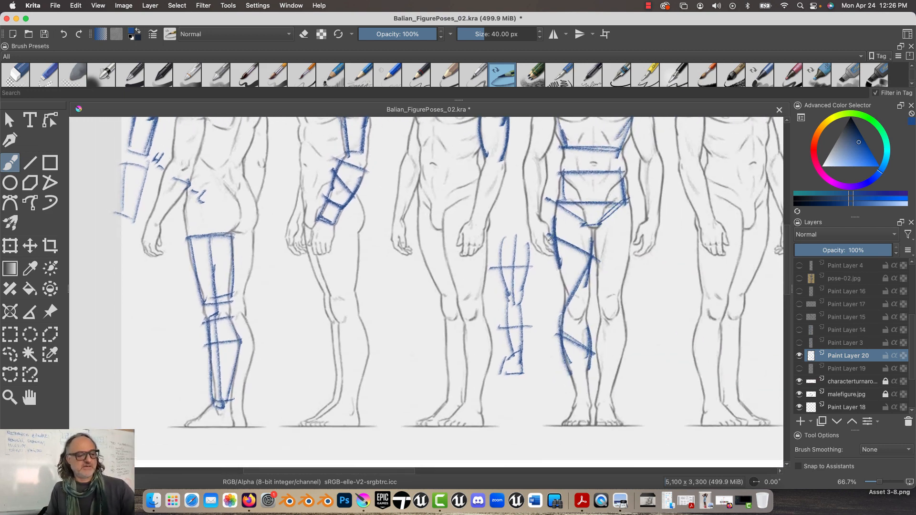
{"action": "mouse_move", "coordinate": [534, 219]}
{"action": "left_mouse_down"}
{"action": "mouse_move", "coordinate": [538, 236]}
{"action": "mouse_move", "coordinate": [547, 233]}
{"action": "left_mouse_up"}
{"action": "left_click_drag", "start_coordinate": [599, 253], "coordinate": [612, 266]}
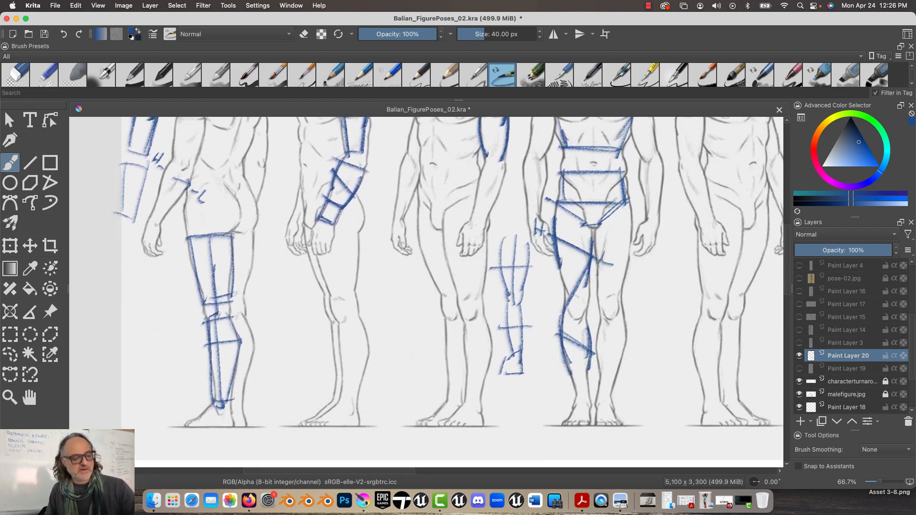
{"action": "left_click_drag", "start_coordinate": [545, 324], "coordinate": [547, 337]}
{"action": "mouse_move", "coordinate": [551, 321]}
{"action": "left_mouse_down"}
{"action": "mouse_move", "coordinate": [552, 338]}
{"action": "mouse_move", "coordinate": [553, 329]}
{"action": "left_mouse_up"}
{"action": "left_click_drag", "start_coordinate": [590, 335], "coordinate": [603, 349]}
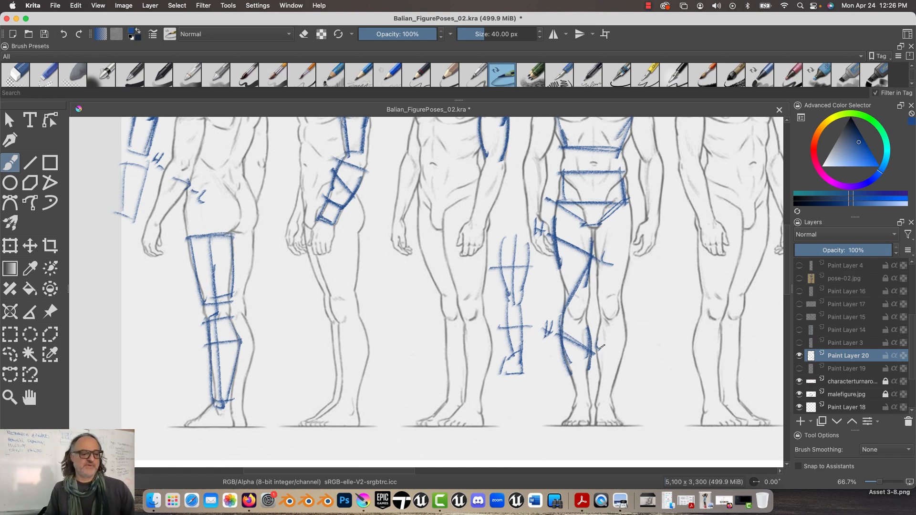
Hide Paint Layer 20 and the character turnaround and malefigure.jpg reference layers
{"action": "left_click", "coordinate": [799, 356]}
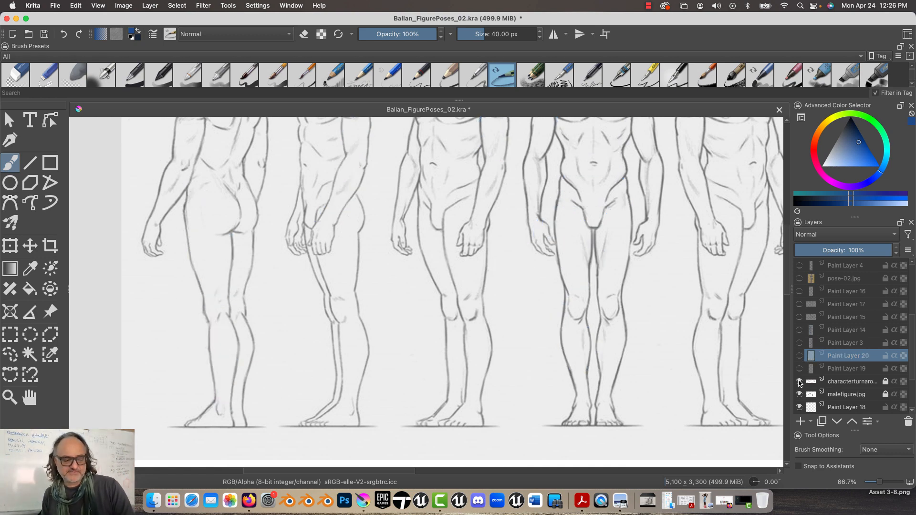
{"action": "left_click", "coordinate": [799, 381]}
{"action": "left_click", "coordinate": [799, 394]}
Show the pose-01.jpg reference layer with the standing model photo beside the blank canvas area
{"action": "scroll", "coordinate": [895, 374], "scroll_direction": "down", "scroll_amount": 5}
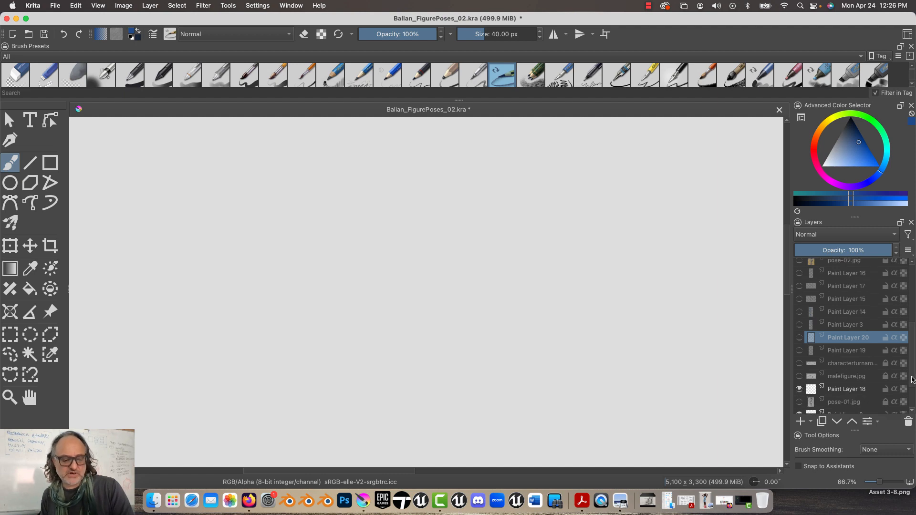
{"action": "left_click", "coordinate": [799, 356]}
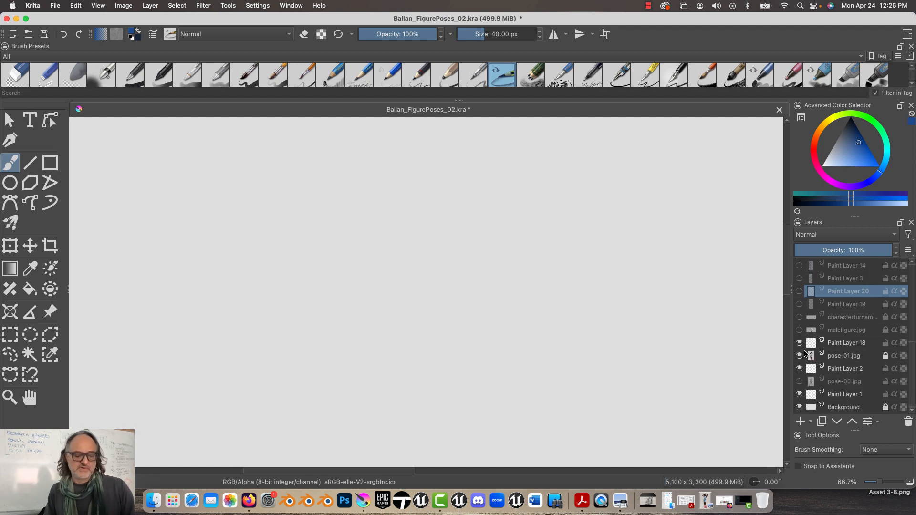
{"action": "left_click_drag", "start_coordinate": [416, 315], "coordinate": [332, 332]}
{"action": "mouse_move", "coordinate": [473, 303]}
{"action": "left_mouse_down"}
{"action": "mouse_move", "coordinate": [371, 365]}
{"action": "mouse_move", "coordinate": [368, 346]}
{"action": "mouse_move", "coordinate": [350, 345]}
{"action": "mouse_move", "coordinate": [313, 275]}
{"action": "left_mouse_up"}
{"action": "key", "text": "minus"}
{"action": "key", "text": "minus"}
{"action": "key", "text": "minus"}
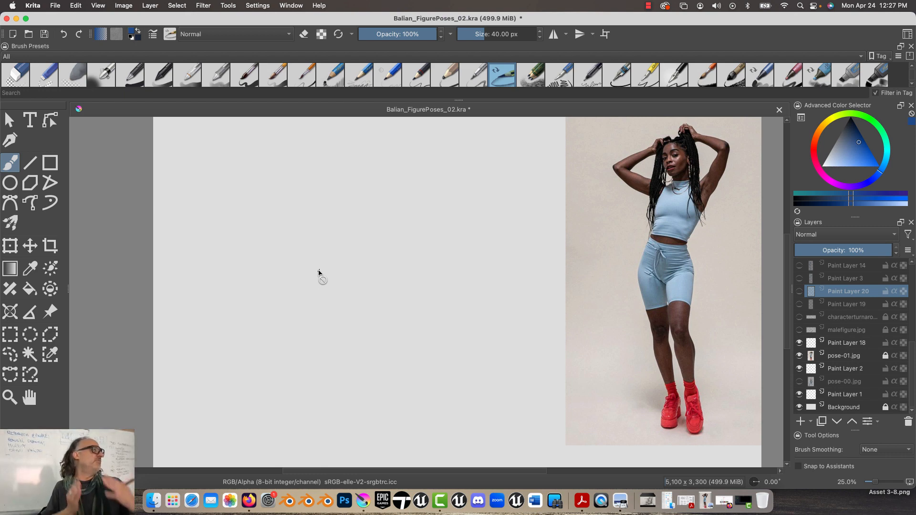
On Paint Layer 18, draw a long S-shaped line of action on the blank area beside the photo
{"action": "left_click", "coordinate": [847, 342]}
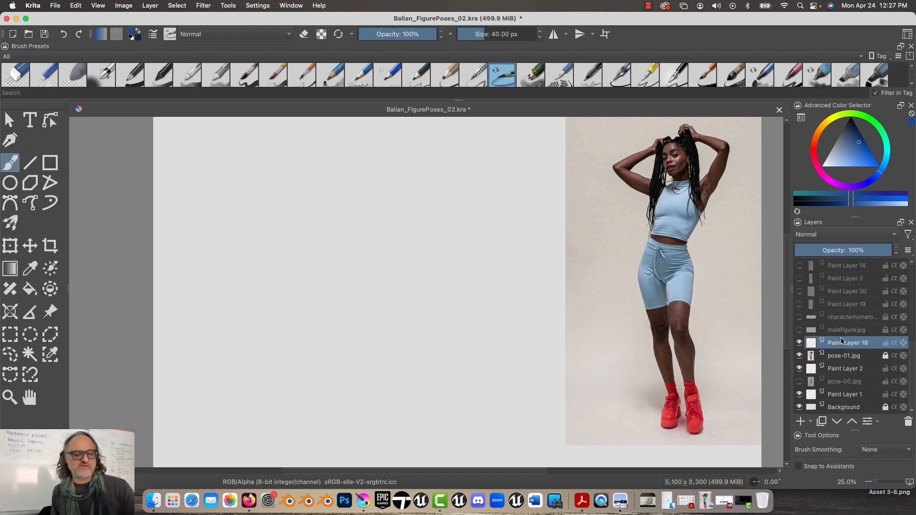
{"action": "left_click_drag", "start_coordinate": [406, 148], "coordinate": [409, 348]}
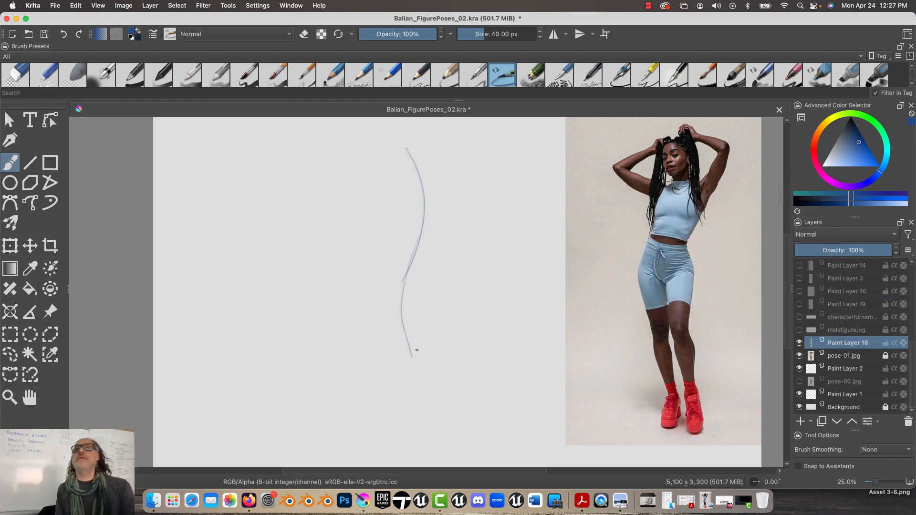
Enlarge the brush to 47 px and draw tilted shoulder and hip lines across the line of action
{"action": "key", "text": "bracketright"}
{"action": "key", "text": "bracketright"}
{"action": "key", "text": "bracketright"}
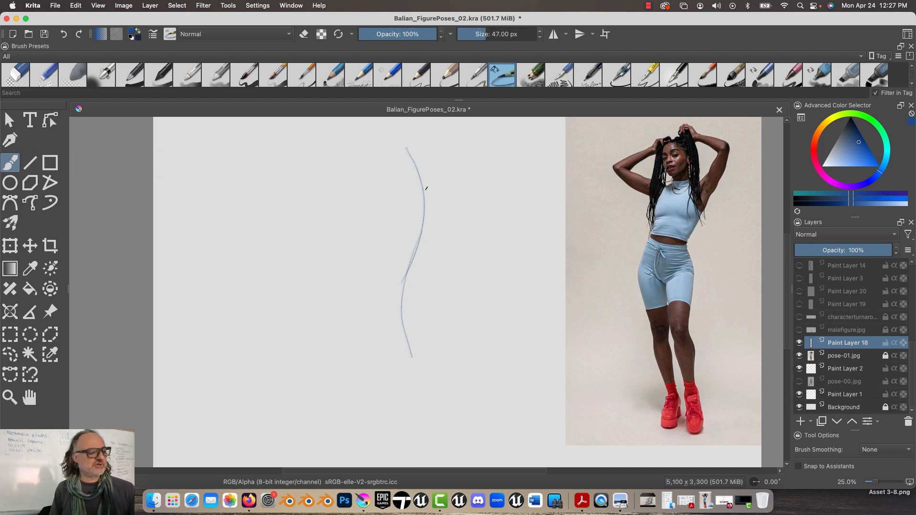
{"action": "mouse_move", "coordinate": [447, 193]}
{"action": "left_mouse_down"}
{"action": "mouse_move", "coordinate": [391, 185]}
{"action": "mouse_move", "coordinate": [413, 190]}
{"action": "left_mouse_up"}
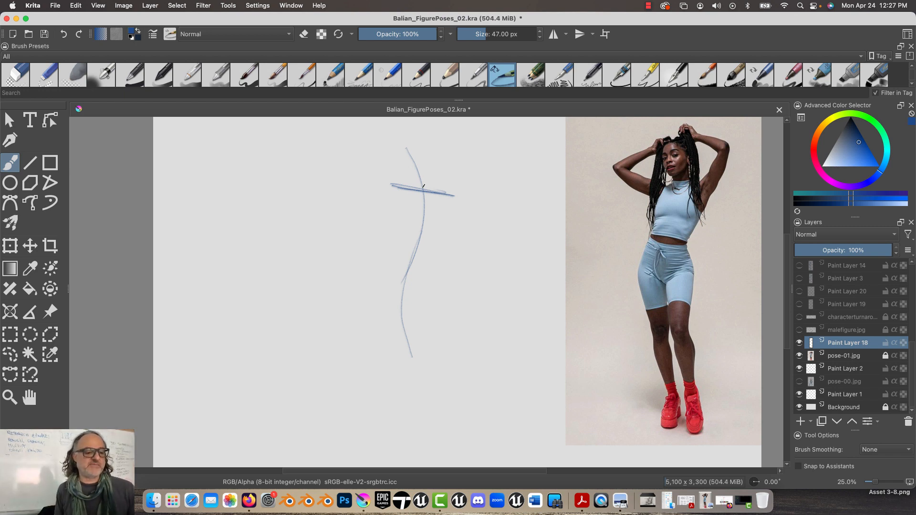
{"action": "mouse_move", "coordinate": [379, 254]}
{"action": "left_mouse_down"}
{"action": "mouse_move", "coordinate": [434, 270]}
{"action": "mouse_move", "coordinate": [380, 256]}
{"action": "left_mouse_up"}
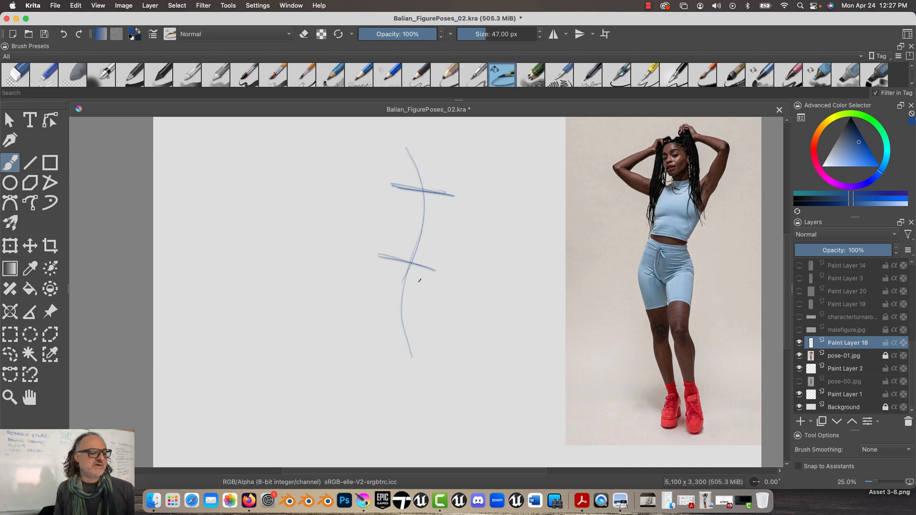
Sketch an oval head with a neck and draw a straight guideline down from it to a short foot-level mark
{"action": "mouse_move", "coordinate": [409, 145]}
{"action": "left_mouse_down"}
{"action": "mouse_move", "coordinate": [417, 172]}
{"action": "mouse_move", "coordinate": [422, 152]}
{"action": "mouse_move", "coordinate": [404, 164]}
{"action": "mouse_move", "coordinate": [424, 168]}
{"action": "mouse_move", "coordinate": [411, 201]}
{"action": "left_mouse_up"}
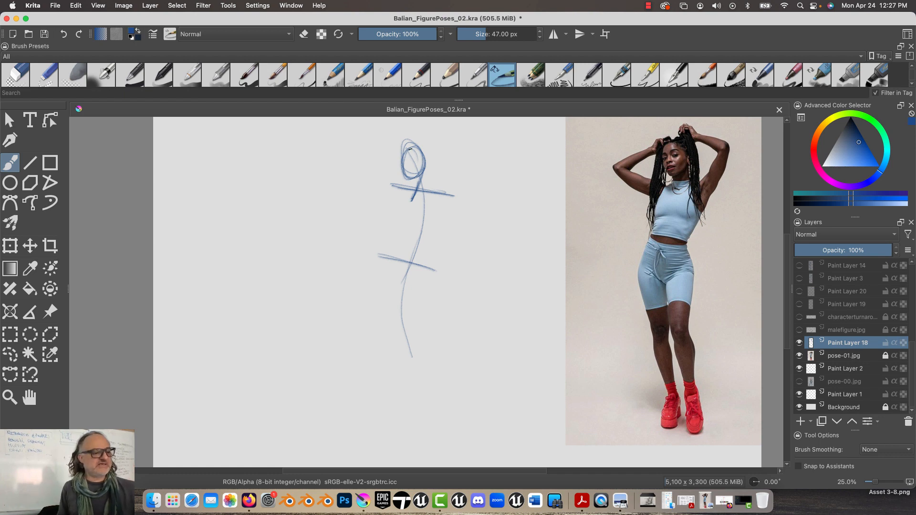
{"action": "mouse_move", "coordinate": [410, 149]}
{"action": "left_mouse_down"}
{"action": "mouse_move", "coordinate": [399, 371]}
{"action": "mouse_move", "coordinate": [411, 366]}
{"action": "left_mouse_up"}
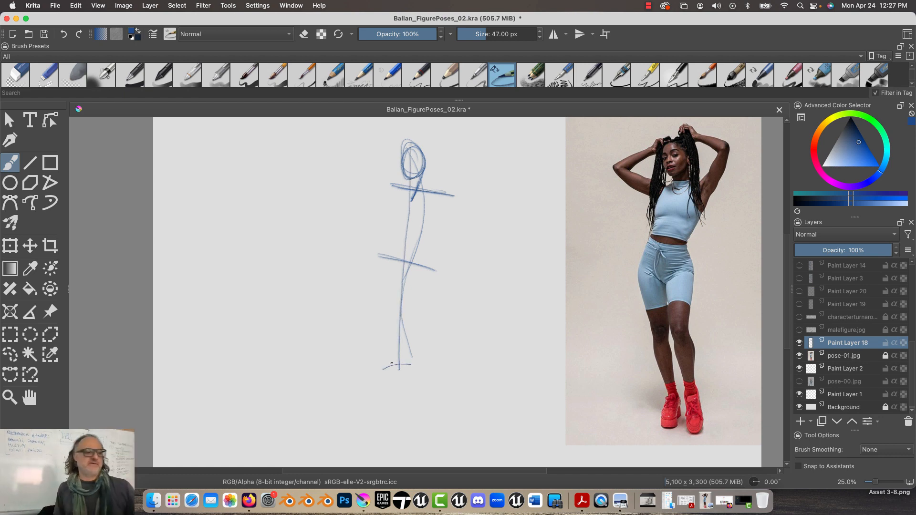
{"action": "mouse_move", "coordinate": [384, 263]}
{"action": "left_mouse_down"}
{"action": "mouse_move", "coordinate": [398, 361]}
{"action": "mouse_move", "coordinate": [395, 351]}
{"action": "mouse_move", "coordinate": [407, 364]}
{"action": "mouse_move", "coordinate": [390, 357]}
{"action": "mouse_move", "coordinate": [404, 381]}
{"action": "left_mouse_up"}
{"action": "mouse_move", "coordinate": [398, 351]}
{"action": "left_mouse_down"}
{"action": "mouse_move", "coordinate": [382, 371]}
{"action": "mouse_move", "coordinate": [401, 358]}
{"action": "left_mouse_up"}
{"action": "left_click_drag", "start_coordinate": [406, 139], "coordinate": [395, 405]}
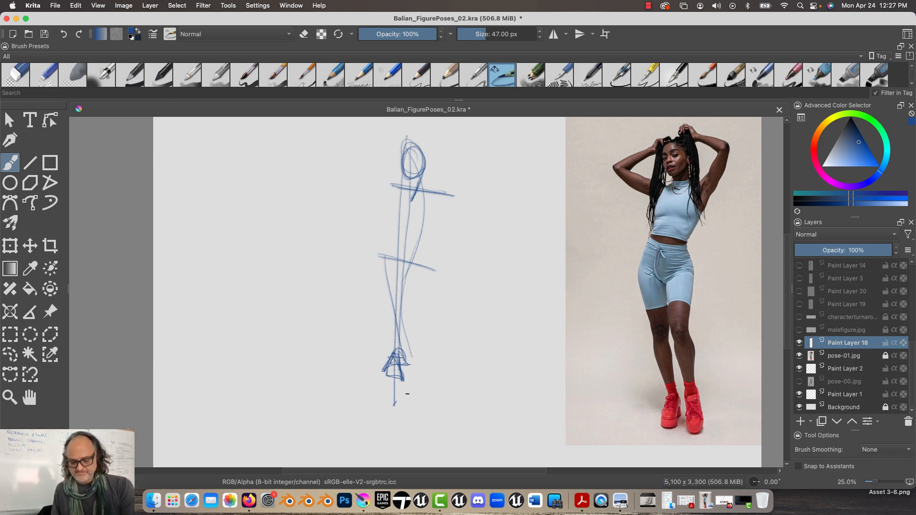
{"action": "key", "text": "super+z"}
{"action": "key", "text": "super+z"}
{"action": "key", "text": "super+z"}
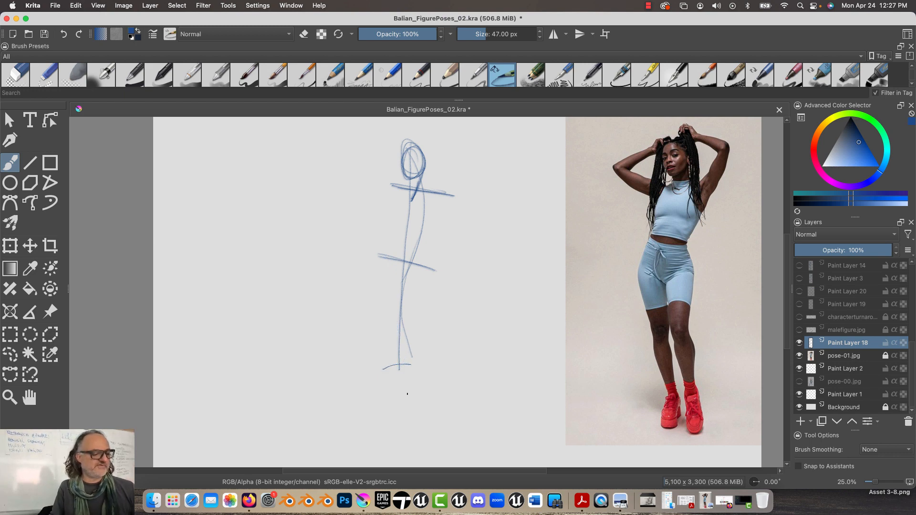
Rework the figure's head with an eye-level line, and sketch a small head on a curved body line beside the photo model
{"action": "mouse_move", "coordinate": [412, 160]}
{"action": "left_mouse_down"}
{"action": "mouse_move", "coordinate": [419, 166]}
{"action": "mouse_move", "coordinate": [395, 164]}
{"action": "mouse_move", "coordinate": [405, 146]}
{"action": "mouse_move", "coordinate": [416, 168]}
{"action": "mouse_move", "coordinate": [412, 162]}
{"action": "mouse_move", "coordinate": [407, 193]}
{"action": "left_mouse_up"}
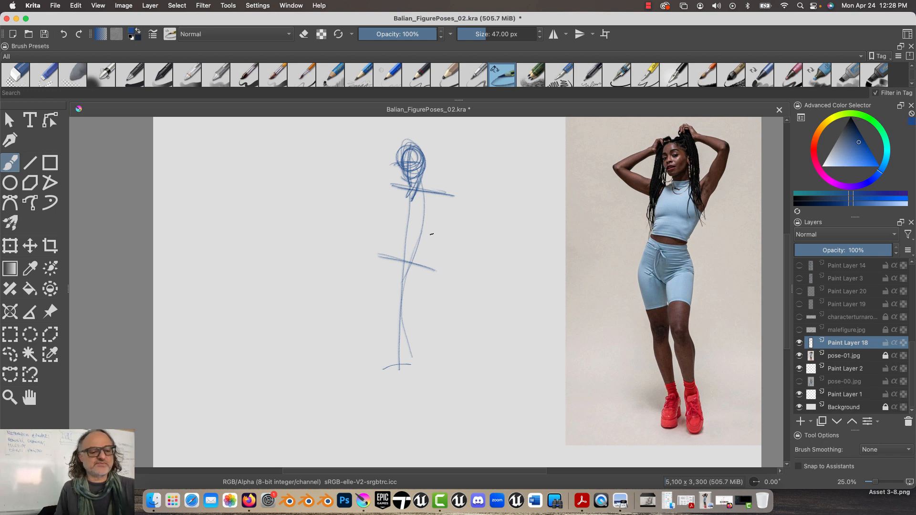
{"action": "left_click_drag", "start_coordinate": [588, 153], "coordinate": [582, 261]}
{"action": "mouse_move", "coordinate": [587, 165]}
{"action": "left_mouse_down"}
{"action": "mouse_move", "coordinate": [607, 181]}
{"action": "mouse_move", "coordinate": [580, 177]}
{"action": "mouse_move", "coordinate": [604, 165]}
{"action": "left_mouse_up"}
{"action": "mouse_move", "coordinate": [601, 152]}
{"action": "left_mouse_down"}
{"action": "mouse_move", "coordinate": [594, 165]}
{"action": "mouse_move", "coordinate": [593, 151]}
{"action": "mouse_move", "coordinate": [606, 177]}
{"action": "left_mouse_up"}
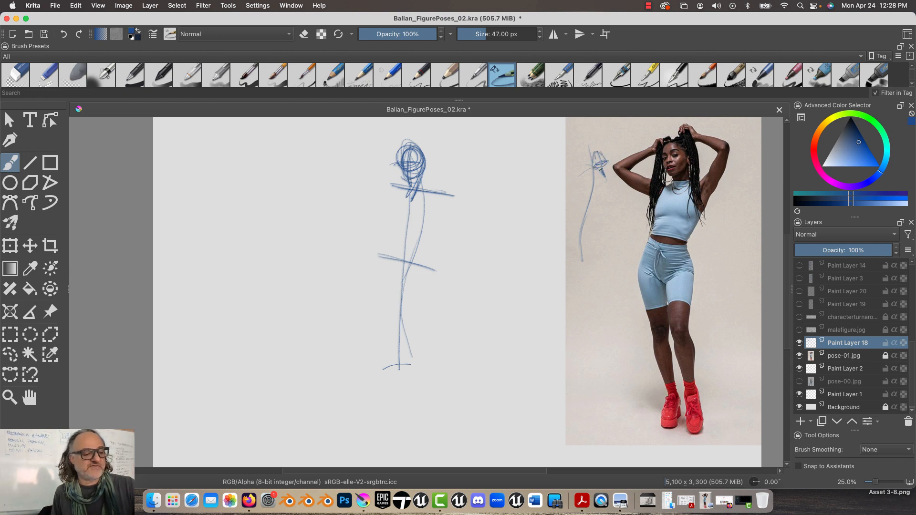
{"action": "mouse_move", "coordinate": [581, 141]}
{"action": "left_mouse_down"}
{"action": "mouse_move", "coordinate": [591, 177]}
{"action": "mouse_move", "coordinate": [582, 232]}
{"action": "mouse_move", "coordinate": [590, 270]}
{"action": "left_mouse_up"}
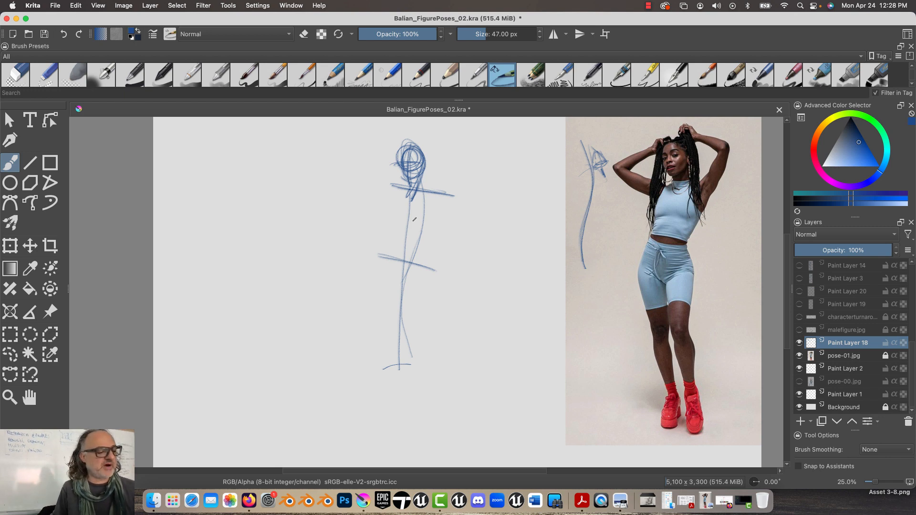
Block in a tapered rib-cage box below the shoulder line and a tilted pelvis box around the hip line
{"action": "mouse_move", "coordinate": [428, 189]}
{"action": "left_mouse_down"}
{"action": "mouse_move", "coordinate": [430, 234]}
{"action": "mouse_move", "coordinate": [389, 223]}
{"action": "left_mouse_up"}
{"action": "left_click_drag", "start_coordinate": [397, 186], "coordinate": [392, 228]}
{"action": "left_click_drag", "start_coordinate": [387, 228], "coordinate": [431, 229]}
{"action": "left_click_drag", "start_coordinate": [390, 192], "coordinate": [429, 197]}
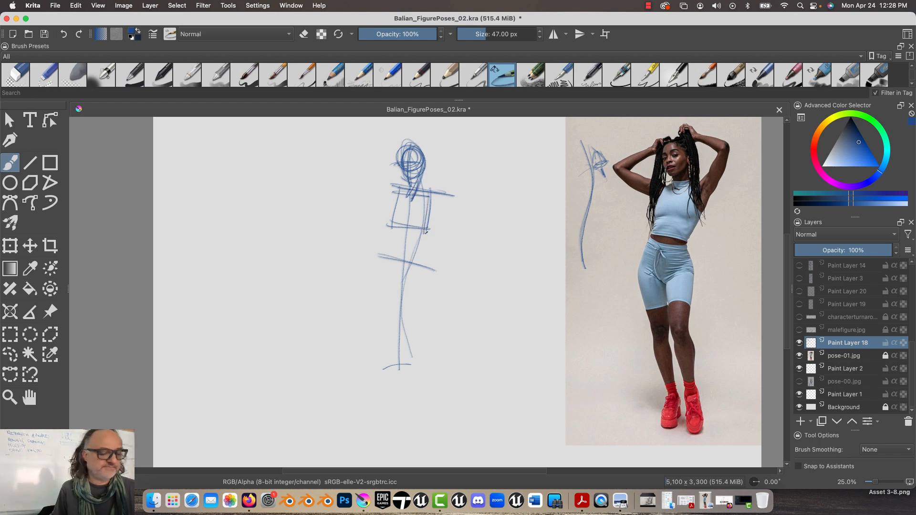
{"action": "mouse_move", "coordinate": [395, 226]}
{"action": "left_mouse_down"}
{"action": "mouse_move", "coordinate": [428, 233]}
{"action": "mouse_move", "coordinate": [419, 287]}
{"action": "mouse_move", "coordinate": [376, 272]}
{"action": "left_mouse_up"}
{"action": "left_click_drag", "start_coordinate": [384, 247], "coordinate": [375, 279]}
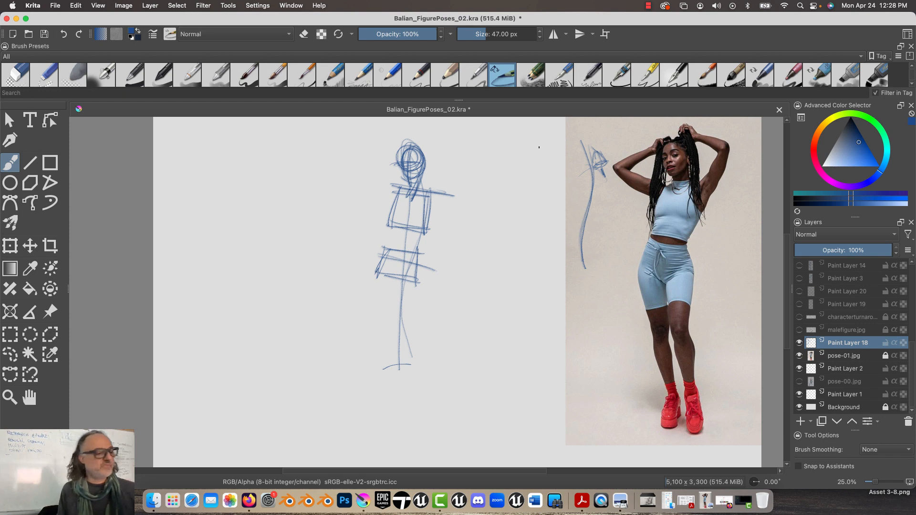
Darken the outlines of the rib-cage and pelvis boxes
{"action": "mouse_move", "coordinate": [427, 233]}
{"action": "left_mouse_down"}
{"action": "mouse_move", "coordinate": [381, 227]}
{"action": "mouse_move", "coordinate": [414, 226]}
{"action": "left_mouse_up"}
{"action": "mouse_move", "coordinate": [397, 193]}
{"action": "left_mouse_down"}
{"action": "mouse_move", "coordinate": [385, 226]}
{"action": "mouse_move", "coordinate": [418, 257]}
{"action": "left_mouse_up"}
{"action": "mouse_move", "coordinate": [381, 247]}
{"action": "left_mouse_down"}
{"action": "mouse_move", "coordinate": [420, 254]}
{"action": "mouse_move", "coordinate": [411, 283]}
{"action": "left_mouse_up"}
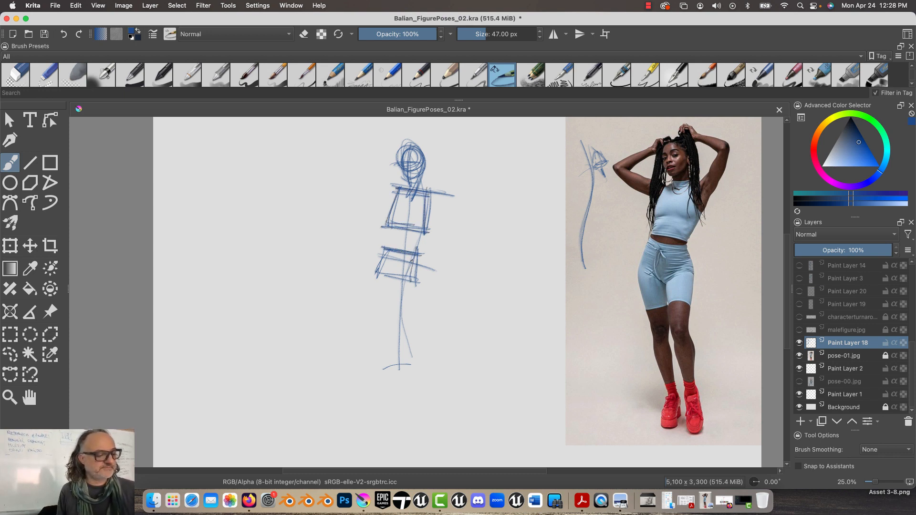
{"action": "left_click_drag", "start_coordinate": [415, 242], "coordinate": [412, 288]}
{"action": "left_click_drag", "start_coordinate": [414, 285], "coordinate": [376, 279]}
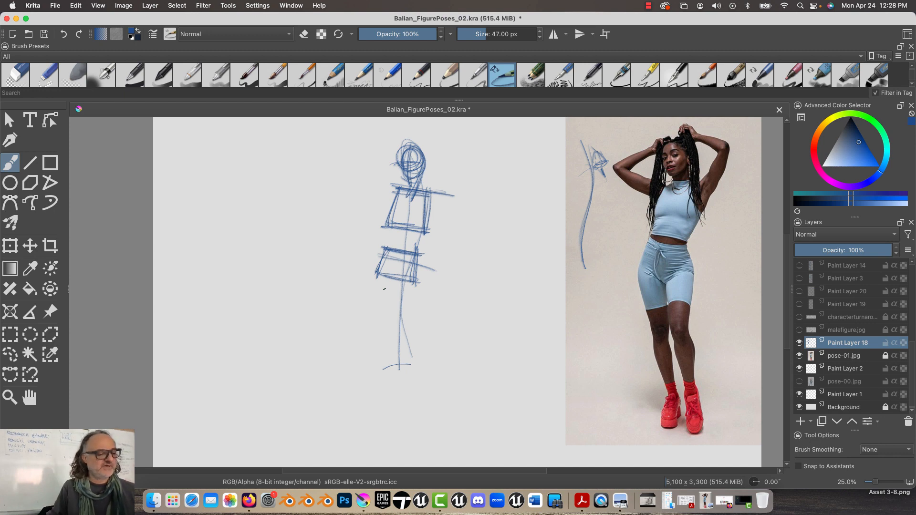
Draw a vertical height guide beside the figure with marks at its top, midpoint and bottom
{"action": "mouse_move", "coordinate": [361, 162]}
{"action": "left_mouse_down"}
{"action": "mouse_move", "coordinate": [358, 255]}
{"action": "mouse_move", "coordinate": [368, 259]}
{"action": "mouse_move", "coordinate": [372, 146]}
{"action": "left_mouse_up"}
{"action": "mouse_move", "coordinate": [357, 252]}
{"action": "left_mouse_down"}
{"action": "mouse_move", "coordinate": [354, 403]}
{"action": "mouse_move", "coordinate": [362, 398]}
{"action": "left_mouse_up"}
{"action": "left_click_drag", "start_coordinate": [347, 407], "coordinate": [358, 401]}
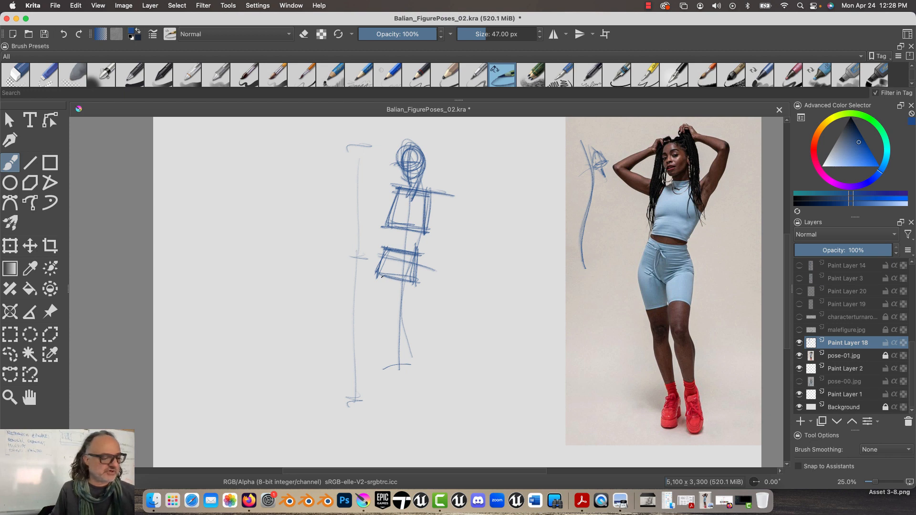
Draw a leg line down from the pelvis with a wedge-shaped foot, and add a second wedge foot near the height guide's bottom mark
{"action": "left_click_drag", "start_coordinate": [381, 276], "coordinate": [396, 373]}
{"action": "mouse_move", "coordinate": [393, 351]}
{"action": "left_mouse_down"}
{"action": "mouse_move", "coordinate": [380, 369]}
{"action": "mouse_move", "coordinate": [390, 373]}
{"action": "left_mouse_up"}
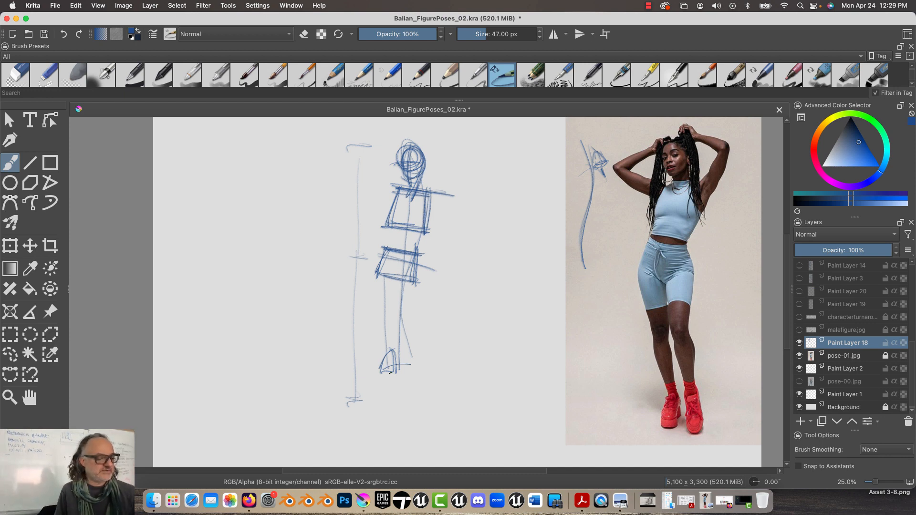
{"action": "mouse_move", "coordinate": [384, 301]}
{"action": "left_mouse_down"}
{"action": "mouse_move", "coordinate": [390, 401]}
{"action": "mouse_move", "coordinate": [381, 404]}
{"action": "mouse_move", "coordinate": [390, 381]}
{"action": "left_mouse_up"}
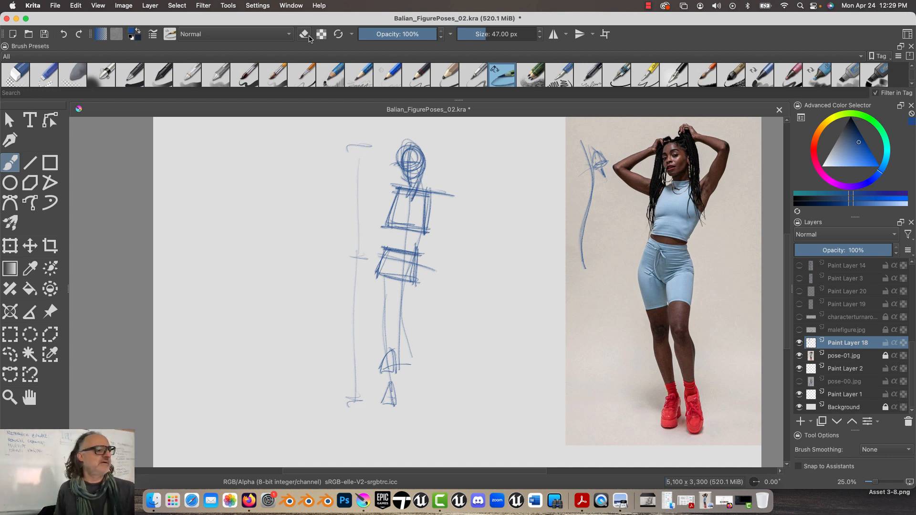
Erase into the upper wedge-shaped foot to fade it, and return the brush to painting
{"action": "key", "text": "e"}
{"action": "mouse_move", "coordinate": [392, 350]}
{"action": "left_mouse_down"}
{"action": "mouse_move", "coordinate": [382, 371]}
{"action": "mouse_move", "coordinate": [390, 378]}
{"action": "left_mouse_up"}
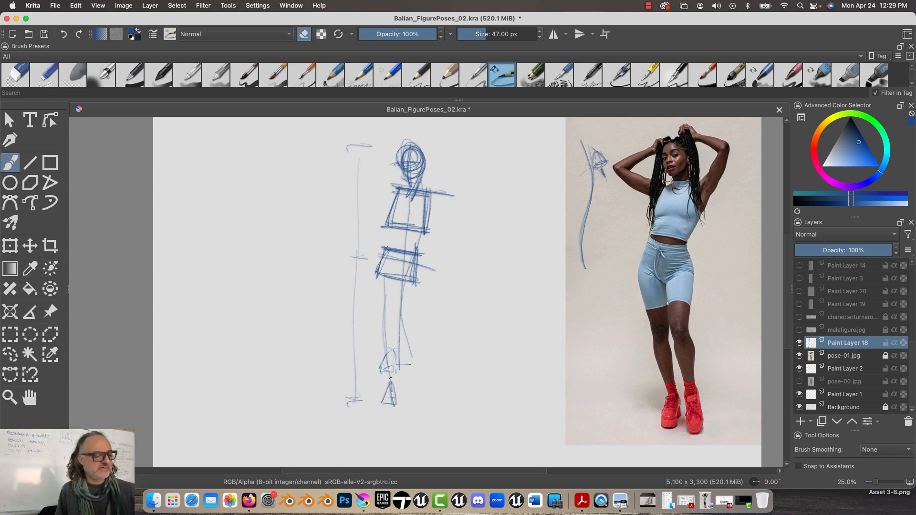
{"action": "key", "text": "e"}
Draw a bold tilted knee line across the legs, and reinforce the hip and shoulder tilt lines
{"action": "left_click_drag", "start_coordinate": [352, 328], "coordinate": [422, 337]}
{"action": "mouse_move", "coordinate": [360, 339]}
{"action": "left_mouse_down"}
{"action": "mouse_move", "coordinate": [421, 325]}
{"action": "mouse_move", "coordinate": [350, 336]}
{"action": "left_mouse_up"}
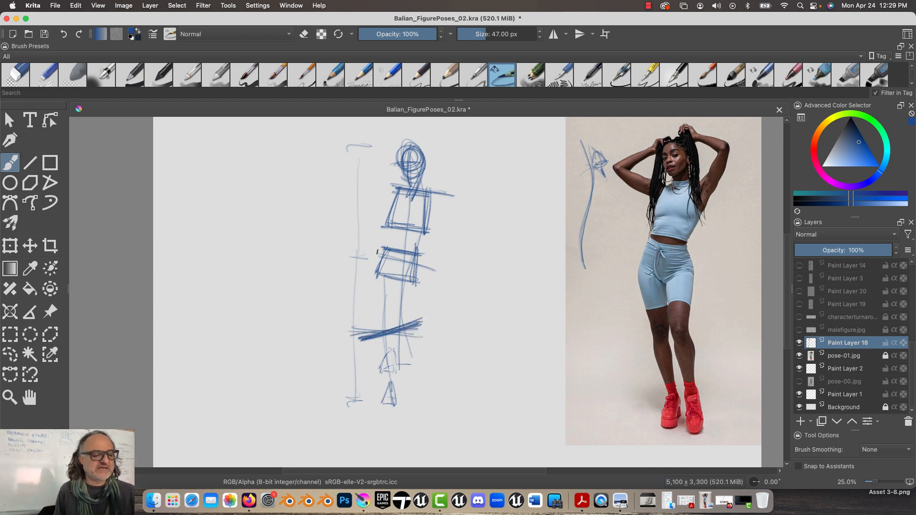
{"action": "left_click_drag", "start_coordinate": [424, 260], "coordinate": [366, 245]}
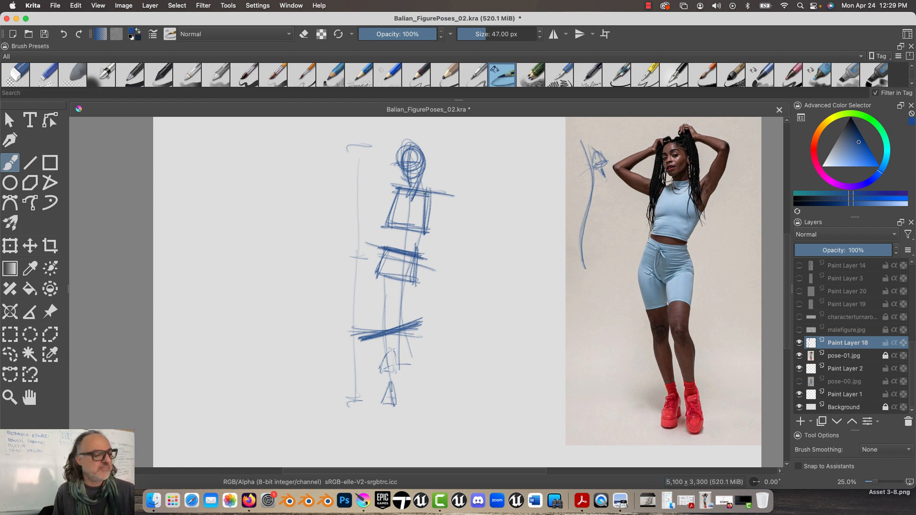
{"action": "mouse_move", "coordinate": [385, 187]}
{"action": "left_mouse_down"}
{"action": "mouse_move", "coordinate": [441, 197]}
{"action": "mouse_move", "coordinate": [389, 185]}
{"action": "left_mouse_up"}
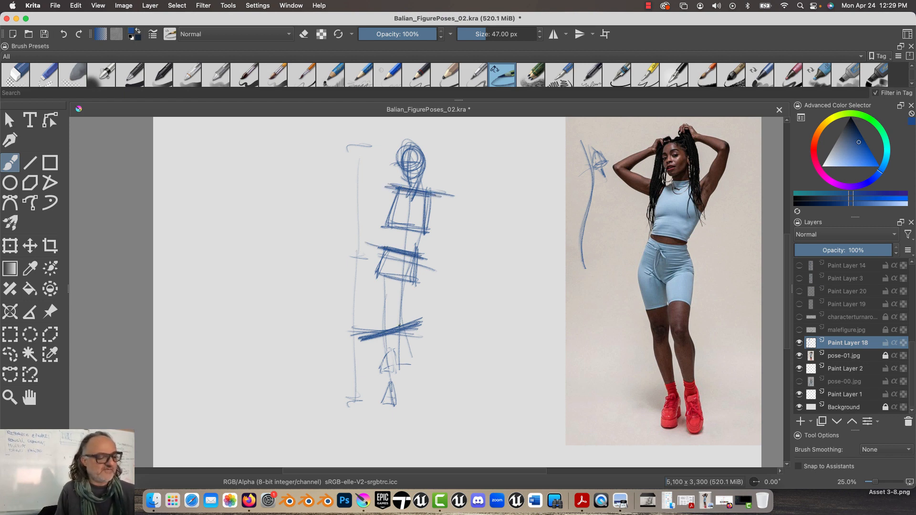
Outline both legs as tapering shapes from the pelvis box through the knee line to the ankles
{"action": "mouse_move", "coordinate": [395, 277]}
{"action": "left_mouse_down"}
{"action": "mouse_move", "coordinate": [386, 330]}
{"action": "mouse_move", "coordinate": [375, 333]}
{"action": "mouse_move", "coordinate": [380, 387]}
{"action": "left_mouse_up"}
{"action": "mouse_move", "coordinate": [394, 336]}
{"action": "left_mouse_down"}
{"action": "mouse_move", "coordinate": [389, 384]}
{"action": "mouse_move", "coordinate": [396, 377]}
{"action": "left_mouse_up"}
{"action": "mouse_move", "coordinate": [411, 282]}
{"action": "left_mouse_down"}
{"action": "mouse_move", "coordinate": [398, 335]}
{"action": "mouse_move", "coordinate": [395, 314]}
{"action": "mouse_move", "coordinate": [402, 385]}
{"action": "left_mouse_up"}
{"action": "left_click_drag", "start_coordinate": [407, 333], "coordinate": [403, 416]}
Outline the second leg's wedge-shaped foot and draw a bold slanted line beneath both feet
{"action": "left_click_drag", "start_coordinate": [405, 383], "coordinate": [413, 414]}
{"action": "mouse_move", "coordinate": [412, 410]}
{"action": "left_mouse_down"}
{"action": "mouse_move", "coordinate": [401, 415]}
{"action": "mouse_move", "coordinate": [396, 396]}
{"action": "mouse_move", "coordinate": [411, 390]}
{"action": "left_mouse_up"}
{"action": "mouse_move", "coordinate": [402, 388]}
{"action": "left_mouse_down"}
{"action": "mouse_move", "coordinate": [398, 414]}
{"action": "mouse_move", "coordinate": [412, 411]}
{"action": "left_mouse_up"}
{"action": "left_click_drag", "start_coordinate": [398, 411], "coordinate": [412, 410]}
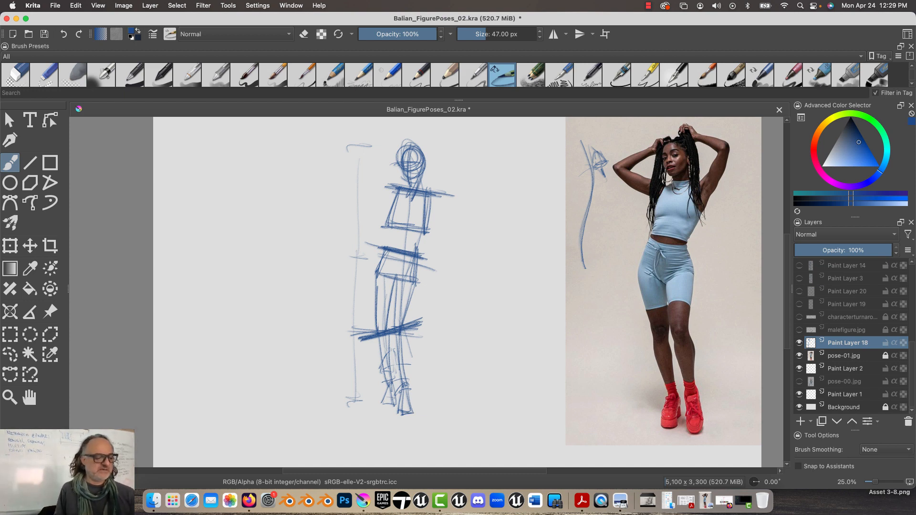
{"action": "left_click_drag", "start_coordinate": [359, 396], "coordinate": [439, 423]}
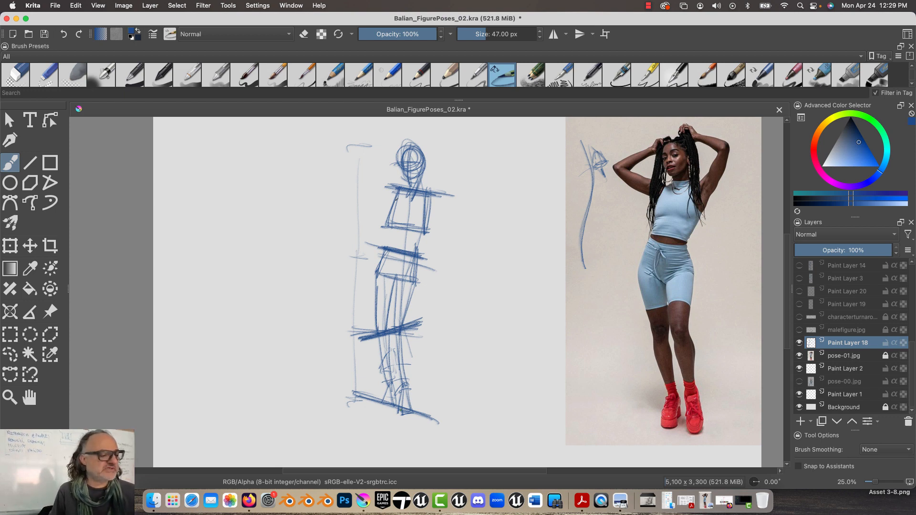
Sketch both raised arms as bent lines from the shoulder line to the elbows and back to the head, roughing in the hands
{"action": "left_click_drag", "start_coordinate": [396, 197], "coordinate": [371, 175]}
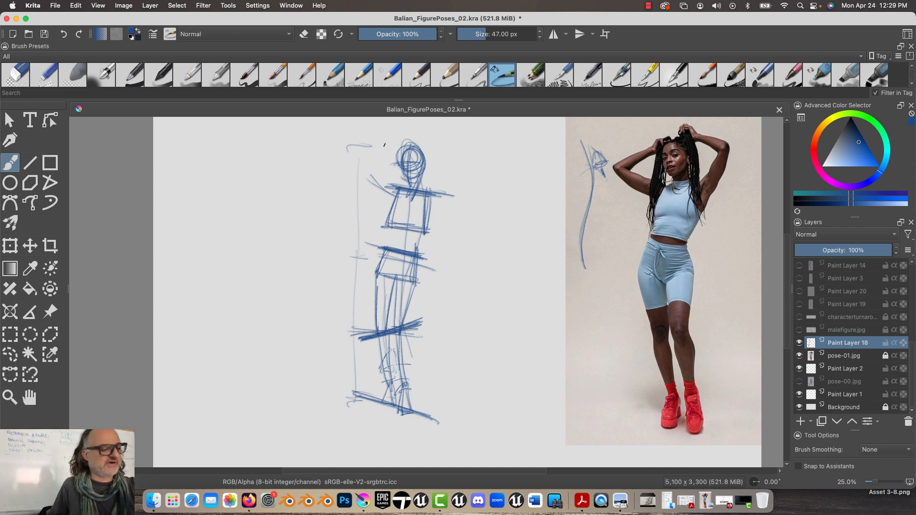
{"action": "mouse_move", "coordinate": [399, 147]}
{"action": "left_mouse_down"}
{"action": "mouse_move", "coordinate": [369, 170]}
{"action": "mouse_move", "coordinate": [392, 193]}
{"action": "mouse_move", "coordinate": [450, 162]}
{"action": "left_mouse_up"}
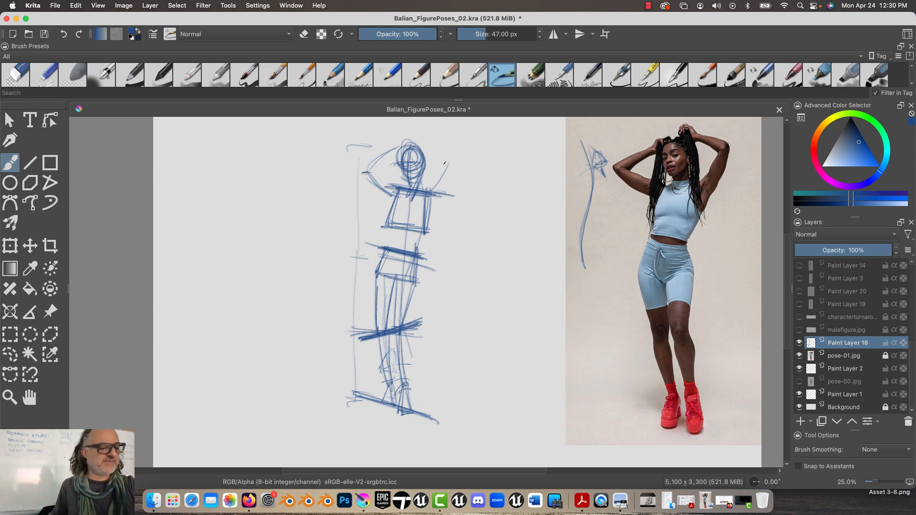
{"action": "left_click_drag", "start_coordinate": [450, 161], "coordinate": [432, 195]}
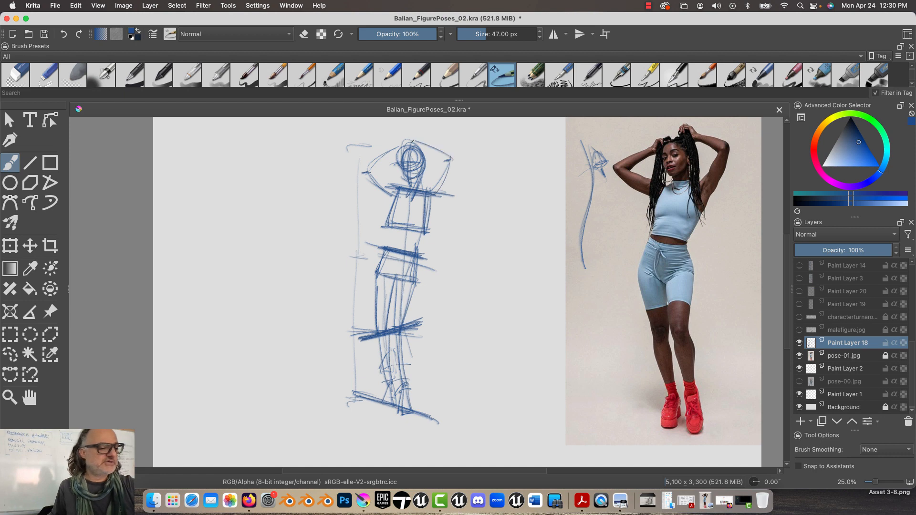
{"action": "left_click_drag", "start_coordinate": [452, 157], "coordinate": [411, 143]}
{"action": "mouse_move", "coordinate": [424, 139]}
{"action": "left_mouse_down"}
{"action": "mouse_move", "coordinate": [420, 149]}
{"action": "mouse_move", "coordinate": [427, 137]}
{"action": "mouse_move", "coordinate": [423, 148]}
{"action": "mouse_move", "coordinate": [399, 144]}
{"action": "left_mouse_up"}
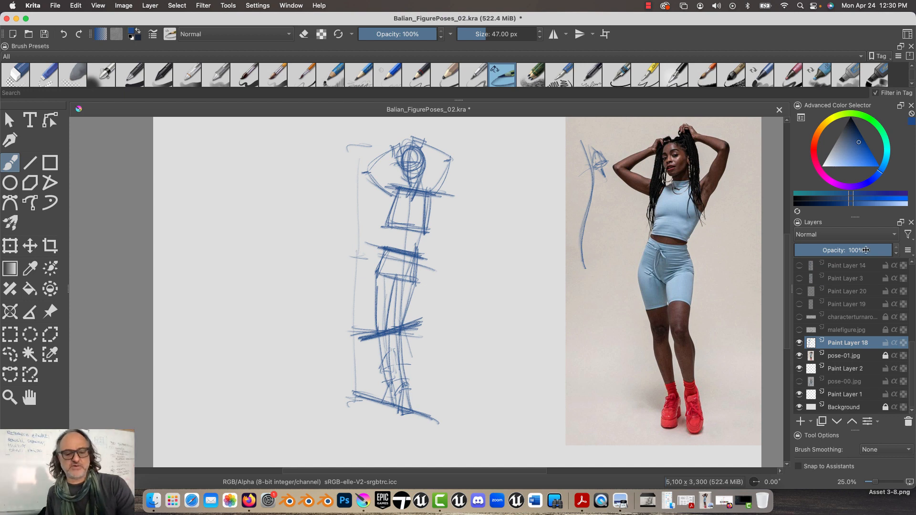
Lower the block-in sketch layer's opacity to 53% and add a new paint layer above it
{"action": "left_click", "coordinate": [846, 250]}
{"action": "left_click", "coordinate": [847, 248]}
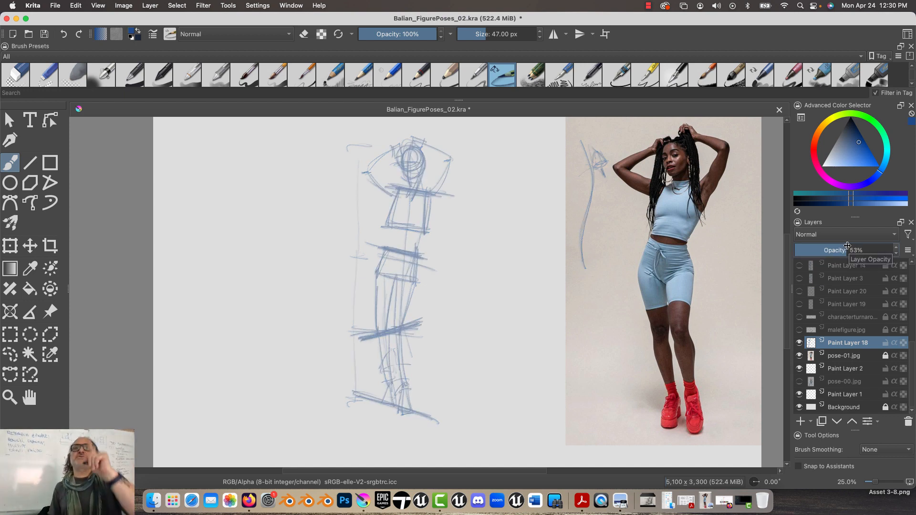
{"action": "left_click", "coordinate": [800, 422]}
Draw the rib cage as an egg shape over the chest box, with a neck opening ellipse, sternum line and inverted-V rib arch
{"action": "mouse_move", "coordinate": [417, 235]}
{"action": "left_mouse_down"}
{"action": "mouse_move", "coordinate": [391, 227]}
{"action": "mouse_move", "coordinate": [415, 192]}
{"action": "mouse_move", "coordinate": [396, 216]}
{"action": "mouse_move", "coordinate": [404, 237]}
{"action": "mouse_move", "coordinate": [410, 196]}
{"action": "mouse_move", "coordinate": [399, 238]}
{"action": "left_mouse_up"}
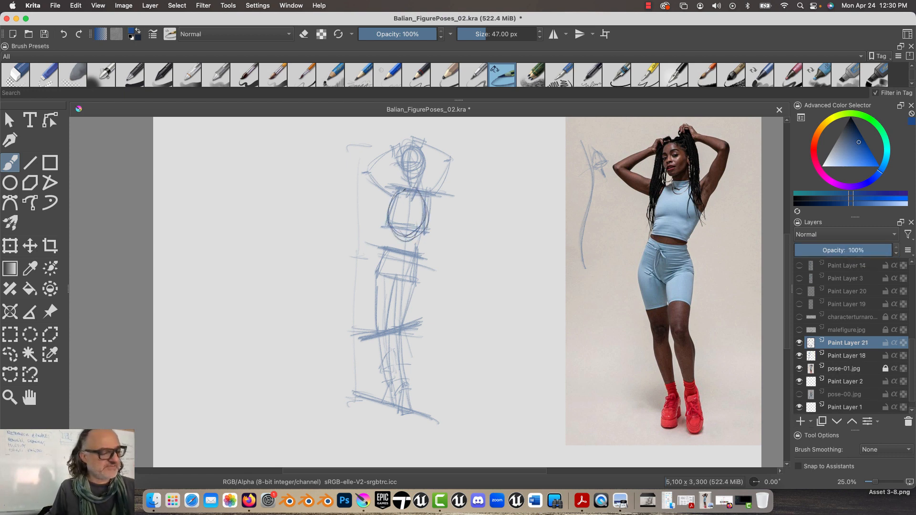
{"action": "mouse_move", "coordinate": [398, 196]}
{"action": "left_mouse_down"}
{"action": "mouse_move", "coordinate": [400, 216]}
{"action": "mouse_move", "coordinate": [405, 205]}
{"action": "mouse_move", "coordinate": [413, 243]}
{"action": "left_mouse_up"}
{"action": "mouse_move", "coordinate": [406, 216]}
{"action": "left_mouse_down"}
{"action": "mouse_move", "coordinate": [413, 243]}
{"action": "mouse_move", "coordinate": [391, 240]}
{"action": "left_mouse_up"}
{"action": "mouse_move", "coordinate": [409, 236]}
{"action": "left_mouse_down"}
{"action": "mouse_move", "coordinate": [415, 242]}
{"action": "mouse_move", "coordinate": [393, 238]}
{"action": "left_mouse_up"}
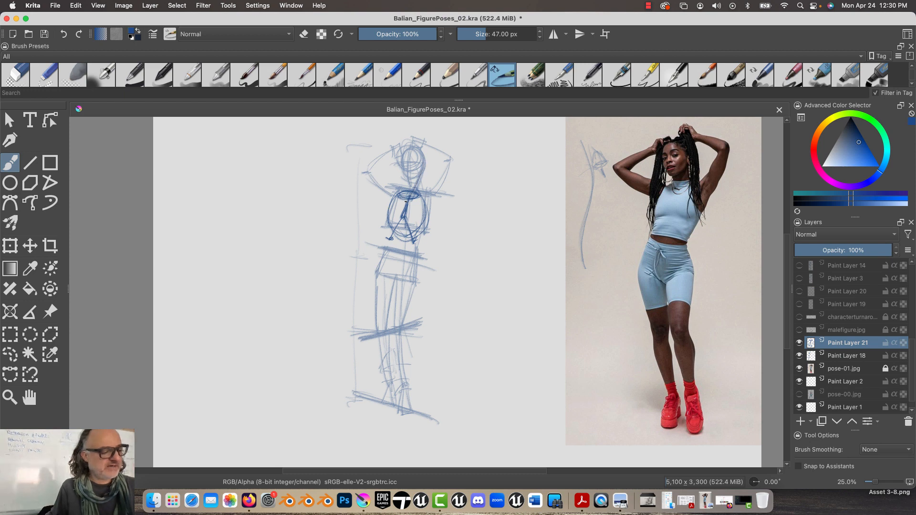
{"action": "mouse_move", "coordinate": [406, 201]}
{"action": "left_mouse_down"}
{"action": "mouse_move", "coordinate": [423, 168]}
{"action": "mouse_move", "coordinate": [433, 193]}
{"action": "mouse_move", "coordinate": [394, 186]}
{"action": "left_mouse_up"}
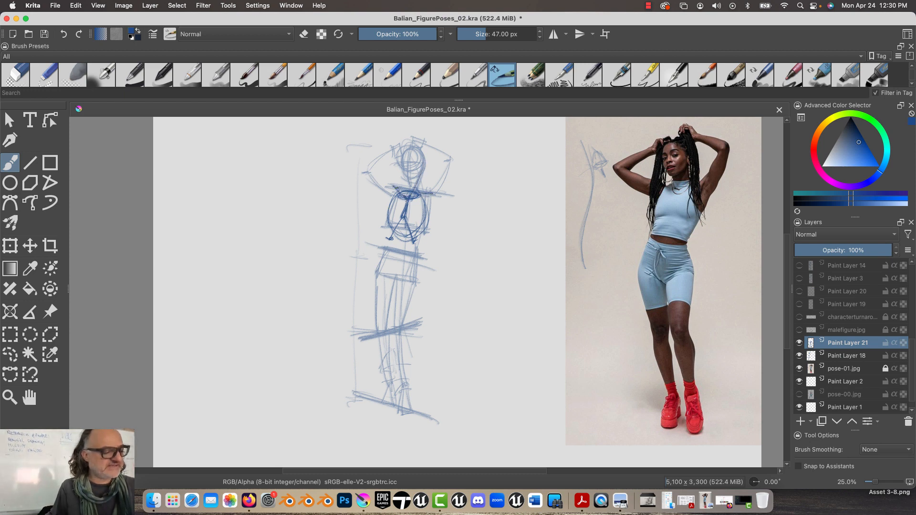
Draw the pelvis as a bowl with a tilted elliptical rim at the hips, plus a larger explanatory bowl sketch beside the figure
{"action": "mouse_move", "coordinate": [387, 249]}
{"action": "left_mouse_down"}
{"action": "mouse_move", "coordinate": [418, 252]}
{"action": "mouse_move", "coordinate": [412, 248]}
{"action": "left_mouse_up"}
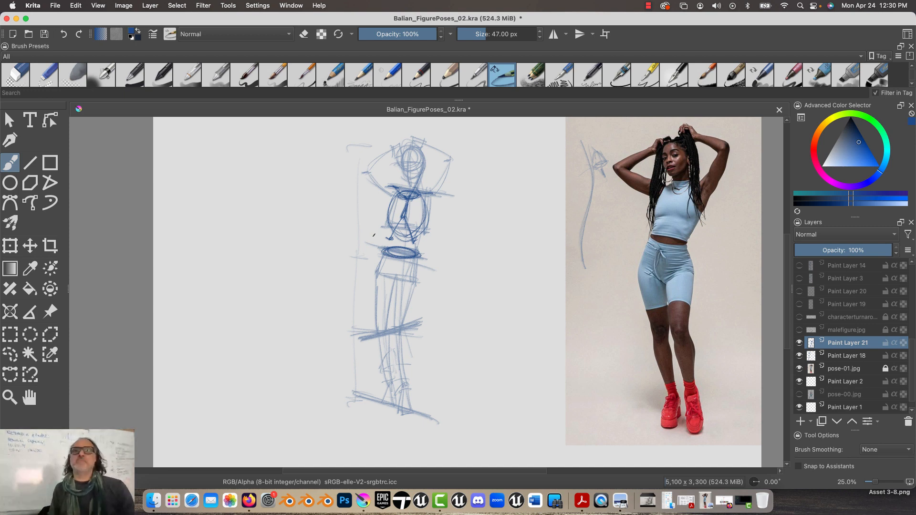
{"action": "mouse_move", "coordinate": [258, 198]}
{"action": "left_mouse_down"}
{"action": "mouse_move", "coordinate": [224, 213]}
{"action": "mouse_move", "coordinate": [214, 196]}
{"action": "mouse_move", "coordinate": [250, 210]}
{"action": "mouse_move", "coordinate": [215, 209]}
{"action": "mouse_move", "coordinate": [254, 193]}
{"action": "mouse_move", "coordinate": [212, 200]}
{"action": "mouse_move", "coordinate": [225, 226]}
{"action": "mouse_move", "coordinate": [216, 212]}
{"action": "mouse_move", "coordinate": [245, 199]}
{"action": "mouse_move", "coordinate": [220, 196]}
{"action": "mouse_move", "coordinate": [237, 201]}
{"action": "mouse_move", "coordinate": [247, 222]}
{"action": "mouse_move", "coordinate": [228, 230]}
{"action": "mouse_move", "coordinate": [248, 211]}
{"action": "mouse_move", "coordinate": [228, 227]}
{"action": "left_mouse_up"}
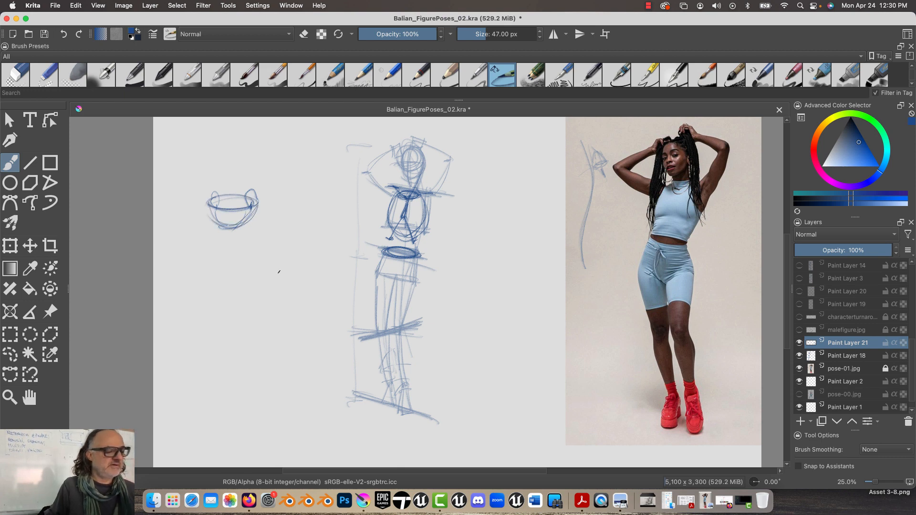
{"action": "mouse_move", "coordinate": [416, 262]}
{"action": "left_mouse_down"}
{"action": "mouse_move", "coordinate": [402, 275]}
{"action": "mouse_move", "coordinate": [381, 272]}
{"action": "mouse_move", "coordinate": [408, 274]}
{"action": "mouse_move", "coordinate": [416, 257]}
{"action": "left_mouse_up"}
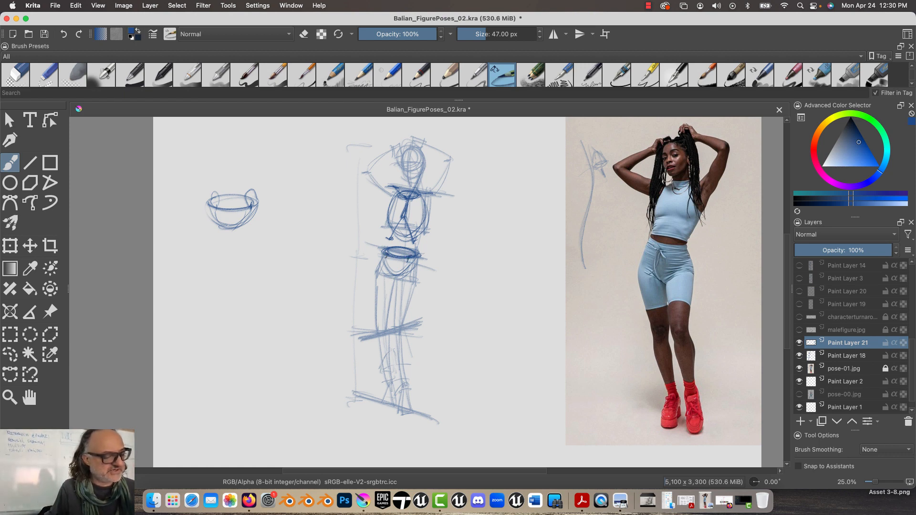
{"action": "left_click_drag", "start_coordinate": [408, 260], "coordinate": [396, 274]}
Outline both thighs as tapered cylinders from the pelvis to the knee line, and one lower leg down to the ankle
{"action": "mouse_move", "coordinate": [385, 263]}
{"action": "left_mouse_down"}
{"action": "mouse_move", "coordinate": [399, 274]}
{"action": "mouse_move", "coordinate": [391, 322]}
{"action": "left_mouse_up"}
{"action": "mouse_move", "coordinate": [401, 278]}
{"action": "left_mouse_down"}
{"action": "mouse_move", "coordinate": [401, 323]}
{"action": "mouse_move", "coordinate": [392, 324]}
{"action": "mouse_move", "coordinate": [399, 325]}
{"action": "mouse_move", "coordinate": [412, 282]}
{"action": "left_mouse_up"}
{"action": "mouse_move", "coordinate": [397, 276]}
{"action": "left_mouse_down"}
{"action": "mouse_move", "coordinate": [384, 334]}
{"action": "mouse_move", "coordinate": [376, 330]}
{"action": "mouse_move", "coordinate": [377, 287]}
{"action": "mouse_move", "coordinate": [375, 319]}
{"action": "mouse_move", "coordinate": [390, 340]}
{"action": "mouse_move", "coordinate": [384, 382]}
{"action": "left_mouse_up"}
{"action": "left_click_drag", "start_coordinate": [390, 337], "coordinate": [394, 385]}
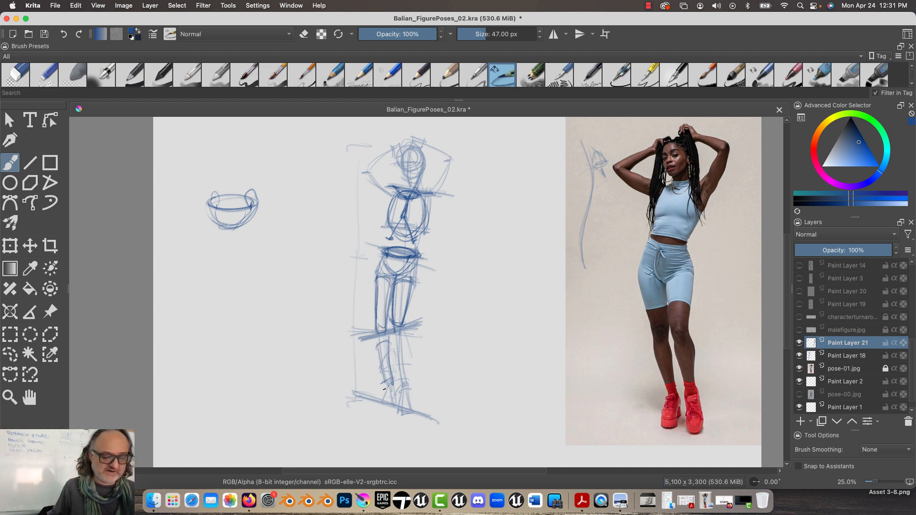